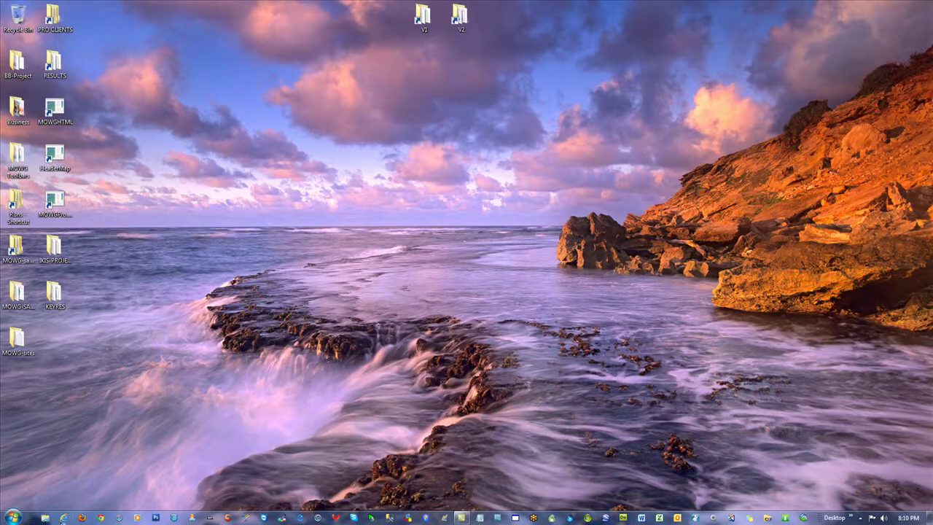
Step: Bring up Internet Explorer and select its address bar, ready for a new web address
{"action": "left_click", "coordinate": [64, 516]}
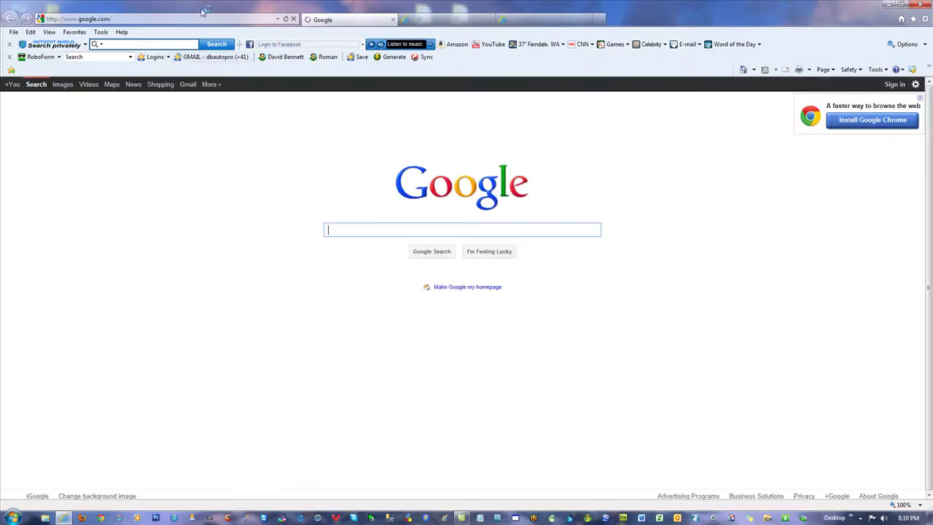
{"action": "left_click", "coordinate": [195, 19]}
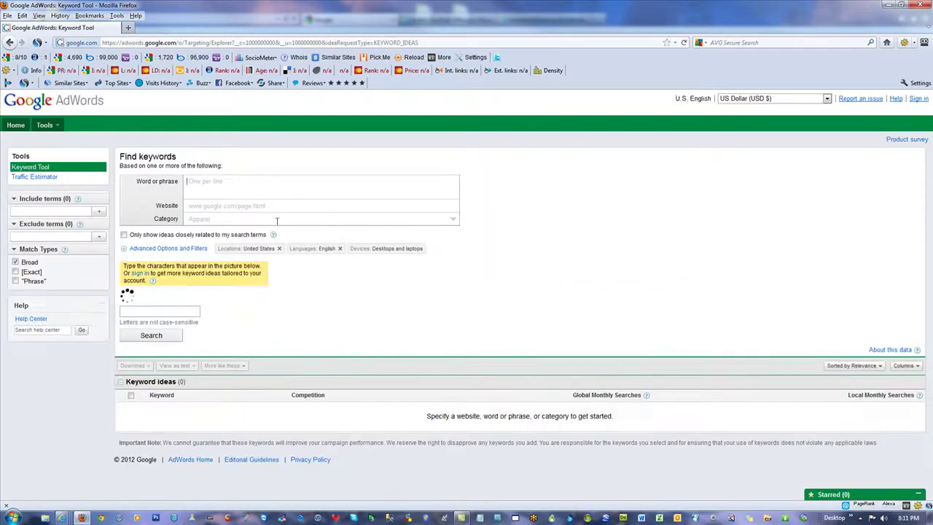
Step: Search 'massive websites' with phrase match only, passing the captcha; note its 12 global monthly searches
{"action": "type", "text": "massive websites"}
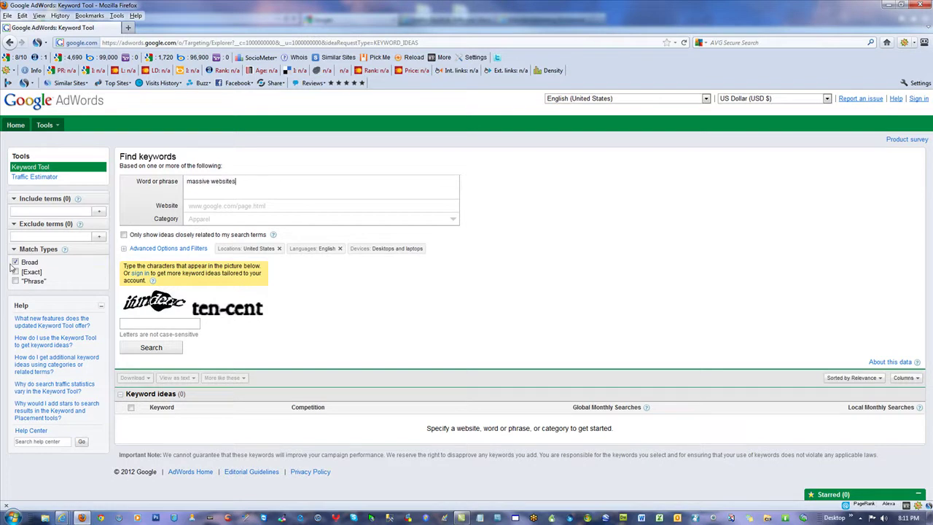
{"action": "left_click", "coordinate": [15, 262]}
{"action": "left_click", "coordinate": [16, 282]}
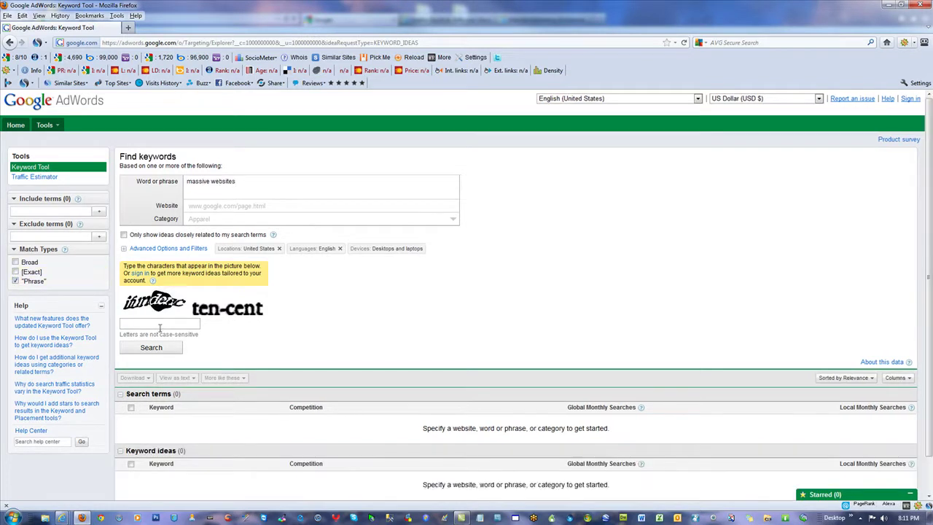
{"action": "left_click", "coordinate": [160, 325]}
{"action": "left_click", "coordinate": [151, 347]}
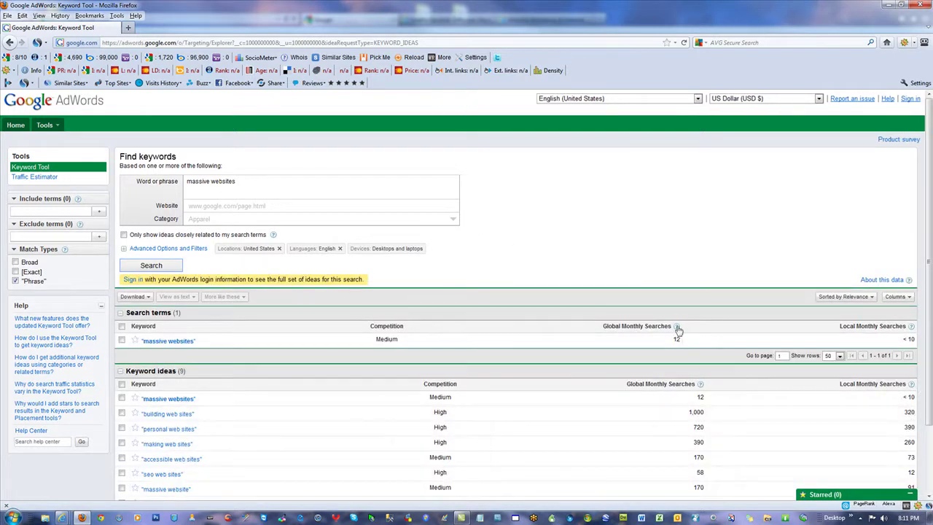
{"action": "double_click", "coordinate": [676, 339]}
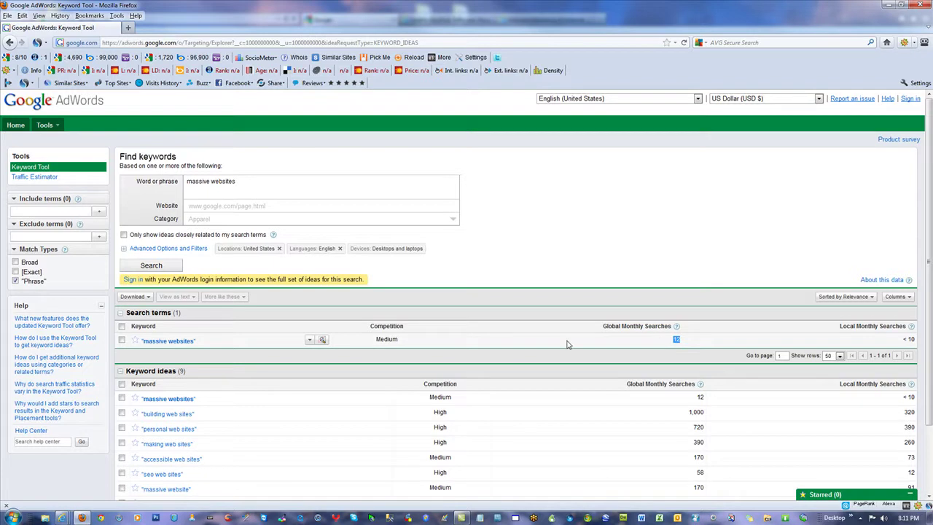
{"action": "left_click", "coordinate": [664, 382]}
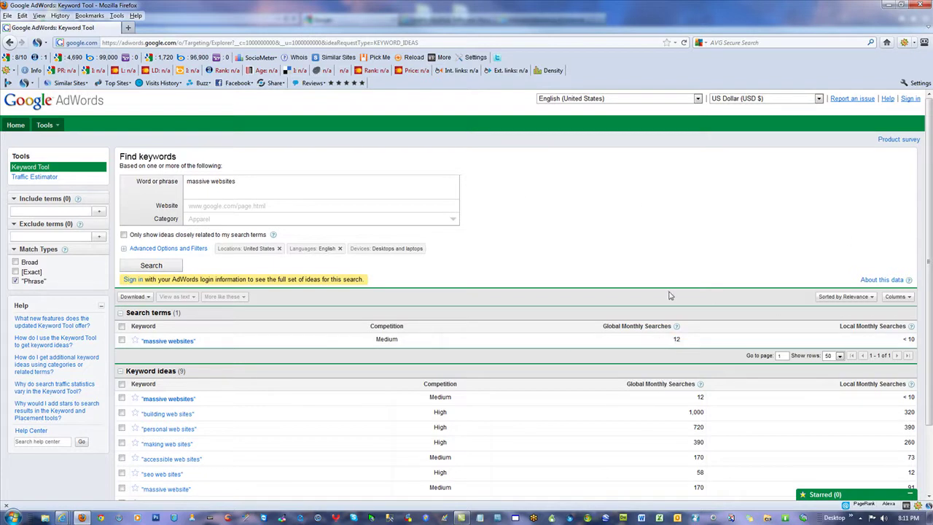
Step: Sort keyword ideas by global monthly searches, then toggle broad and exact match off again
{"action": "left_click", "coordinate": [656, 384]}
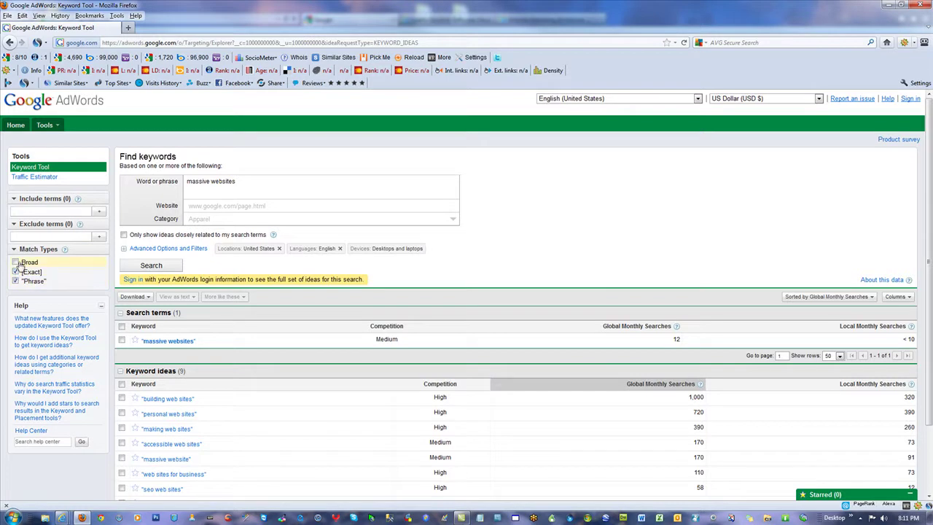
{"action": "left_click", "coordinate": [15, 263]}
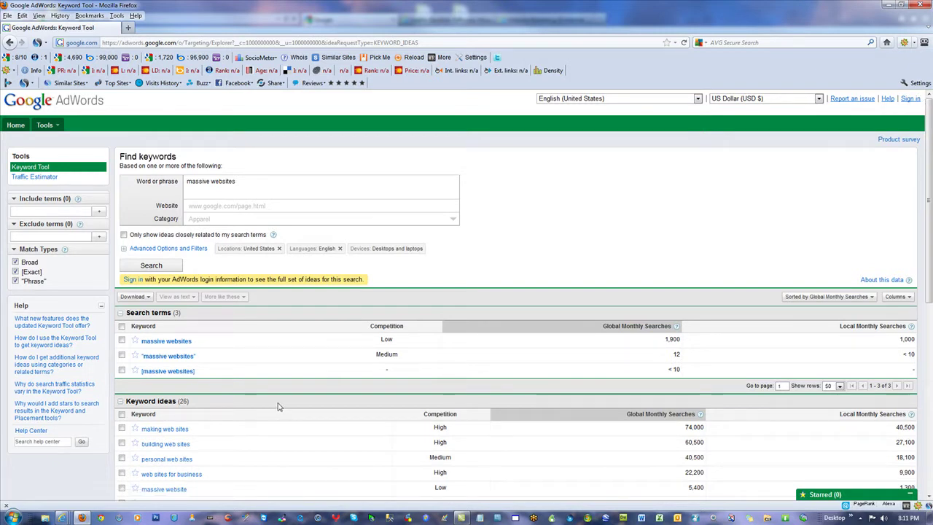
{"action": "left_click", "coordinate": [15, 272]}
{"action": "left_click", "coordinate": [15, 261]}
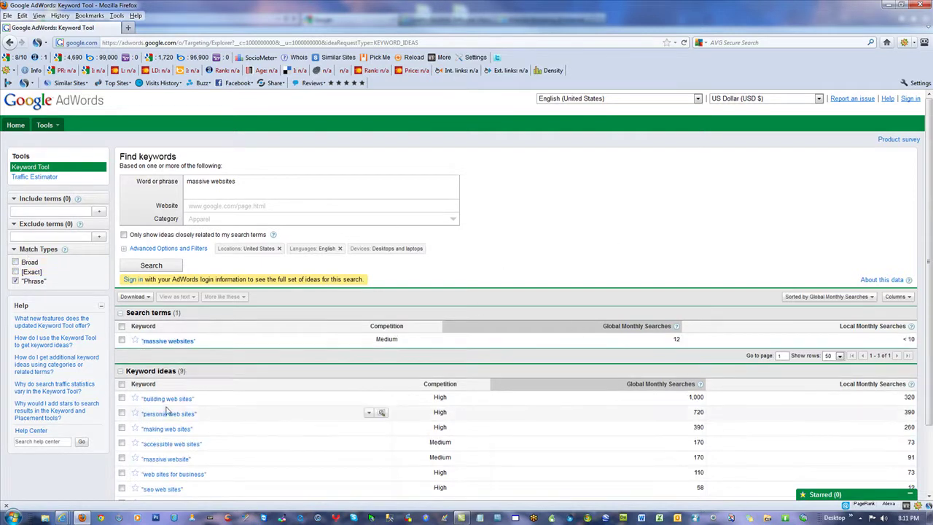
Step: Close the keyword tool window and start entering a new address in Internet Explorer
{"action": "left_click", "coordinate": [920, 6]}
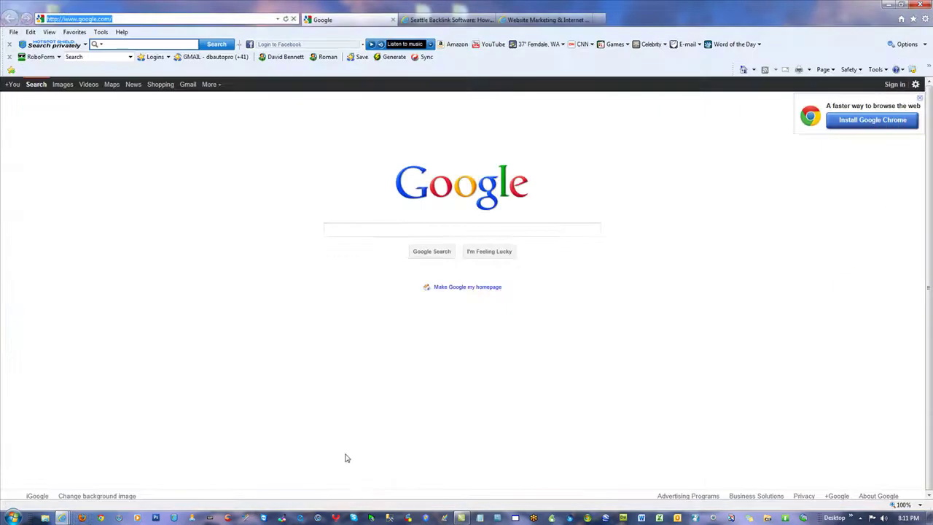
{"action": "left_click", "coordinate": [133, 20]}
{"action": "left_click", "coordinate": [108, 19]}
{"action": "type", "text": "m"}
{"action": "key", "text": "BackSpace"}
{"action": "type", "text": "bu"}
{"action": "key", "text": "Down"}
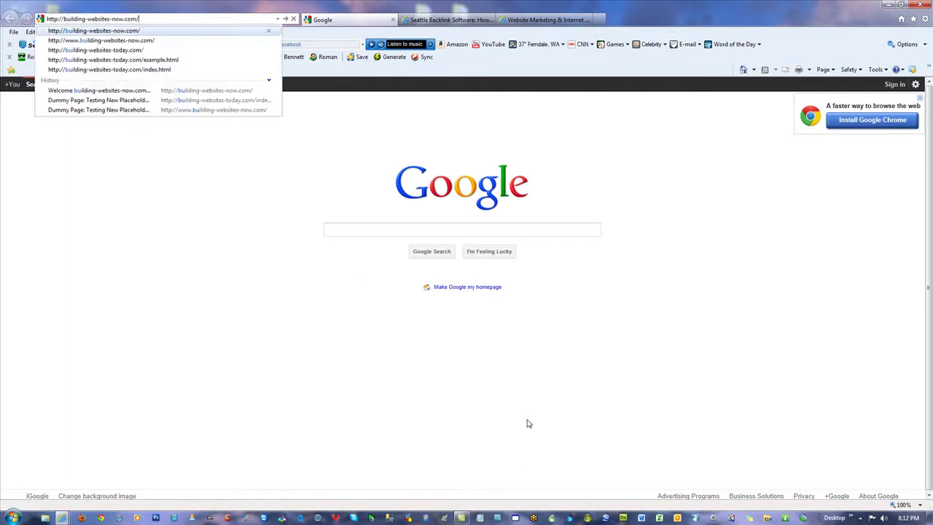
{"action": "key", "text": "Down"}
{"action": "key", "text": "Down"}
{"action": "key", "text": "Up"}
{"action": "key", "text": "Up"}
{"action": "key", "text": "Return"}
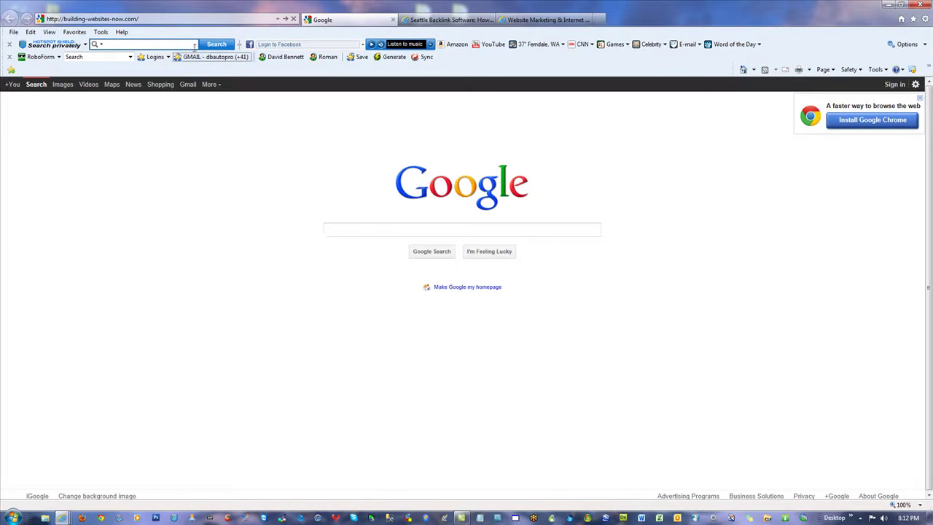
Step: Go to mowg-crew.com and open MOWG Usage: Resources in a new tab, switching to it
{"action": "left_click", "coordinate": [152, 18]}
{"action": "type", "text": "mowg-crew.co"}
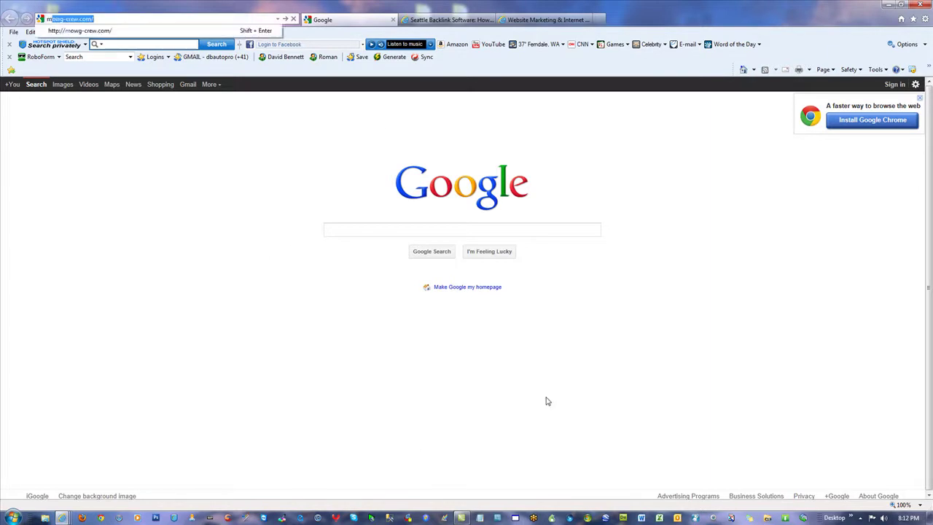
{"action": "key", "text": "Return"}
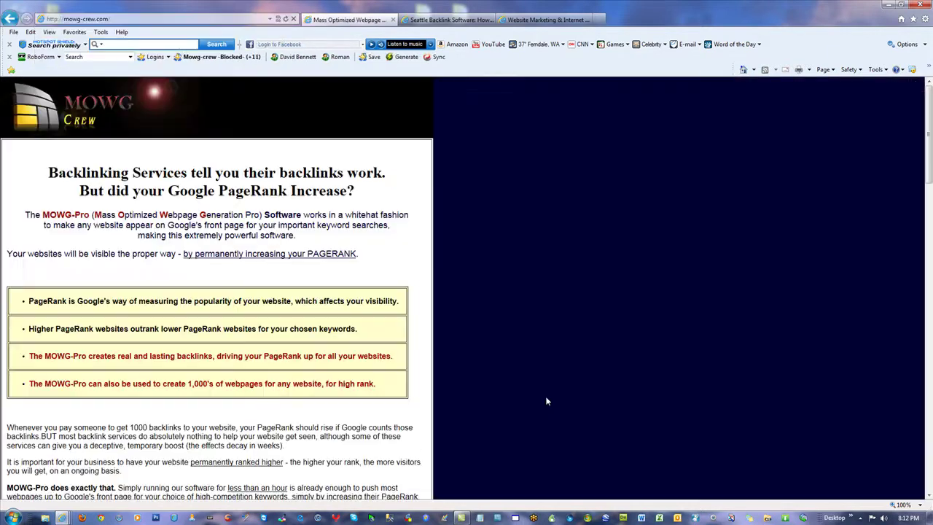
{"action": "scroll", "coordinate": [488, 331], "scroll_direction": "down", "scroll_amount": 15}
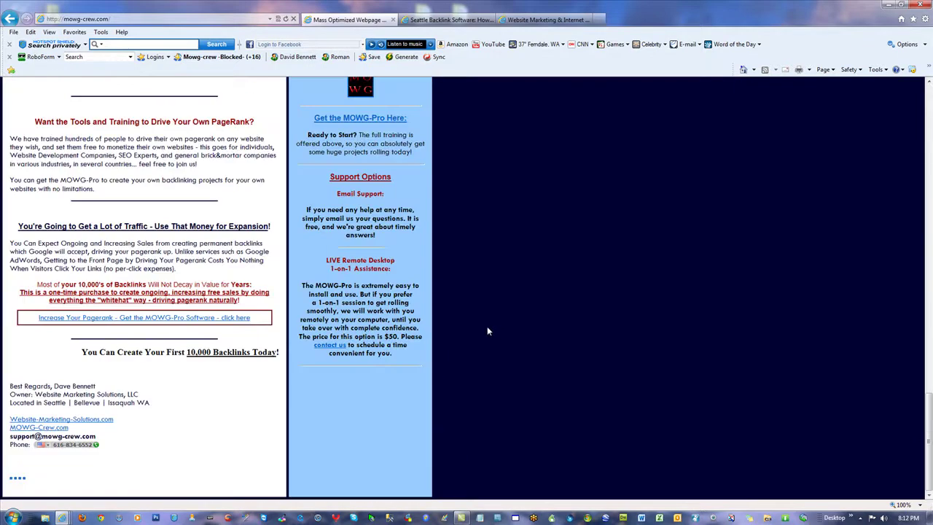
{"action": "scroll", "coordinate": [487, 326], "scroll_direction": "up", "scroll_amount": 3}
{"action": "middle_click", "coordinate": [396, 182]}
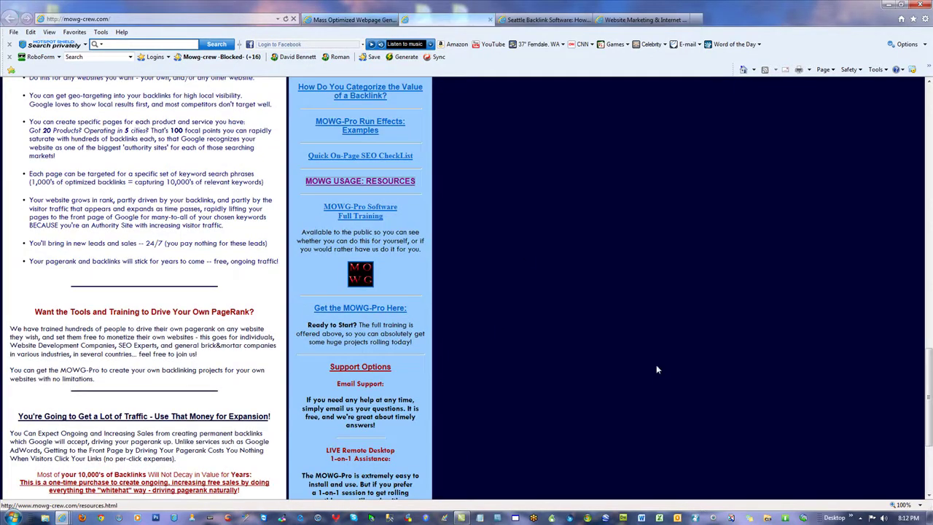
{"action": "key", "text": "ctrl+Tab"}
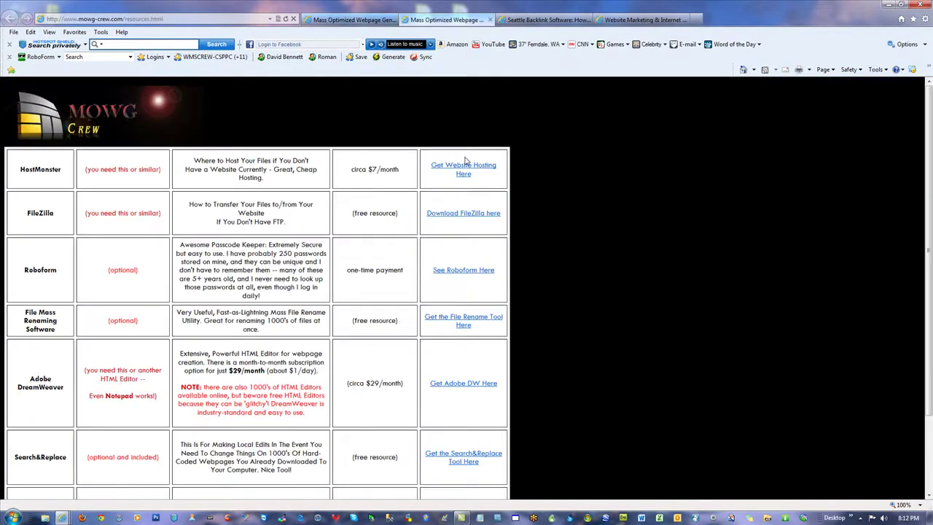
Step: Follow the website hosting link, start the HostMonster signup and confirm mowgpro2.com is available
{"action": "left_click", "coordinate": [463, 168]}
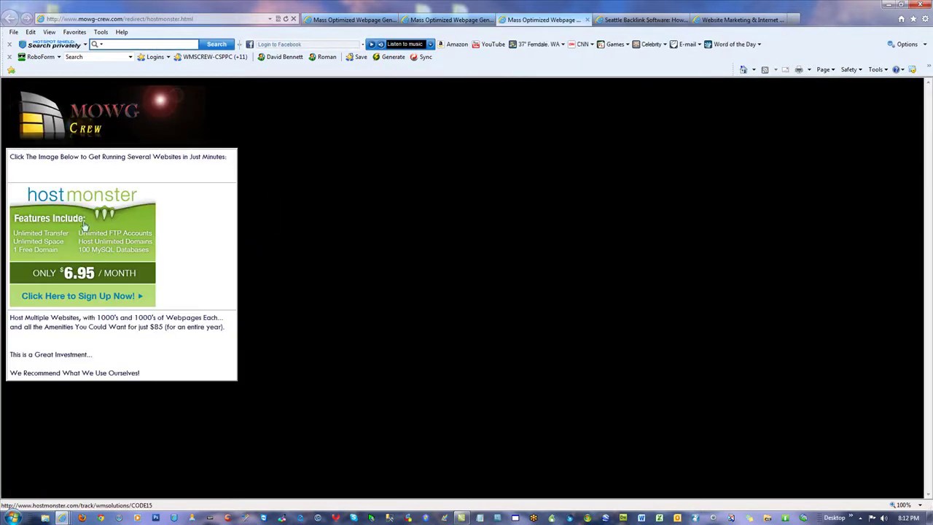
{"action": "left_click", "coordinate": [78, 246]}
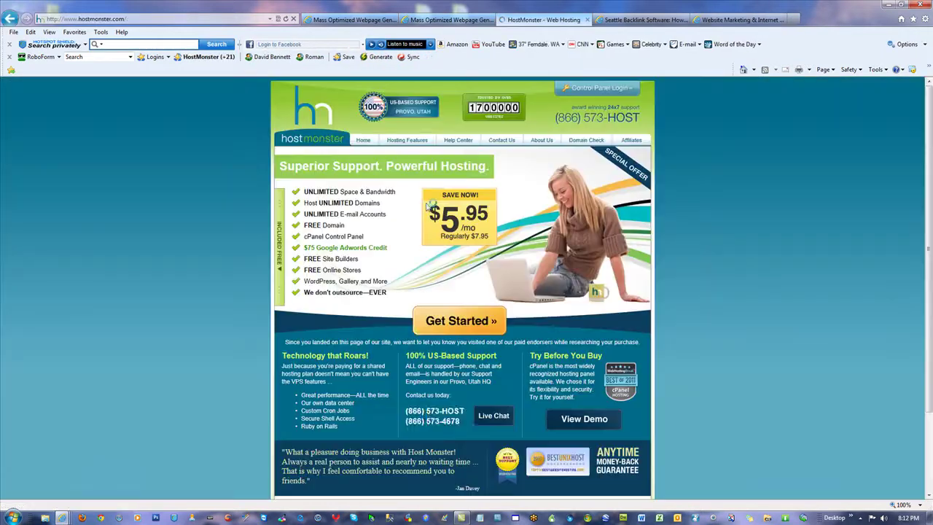
{"action": "left_click", "coordinate": [454, 321]}
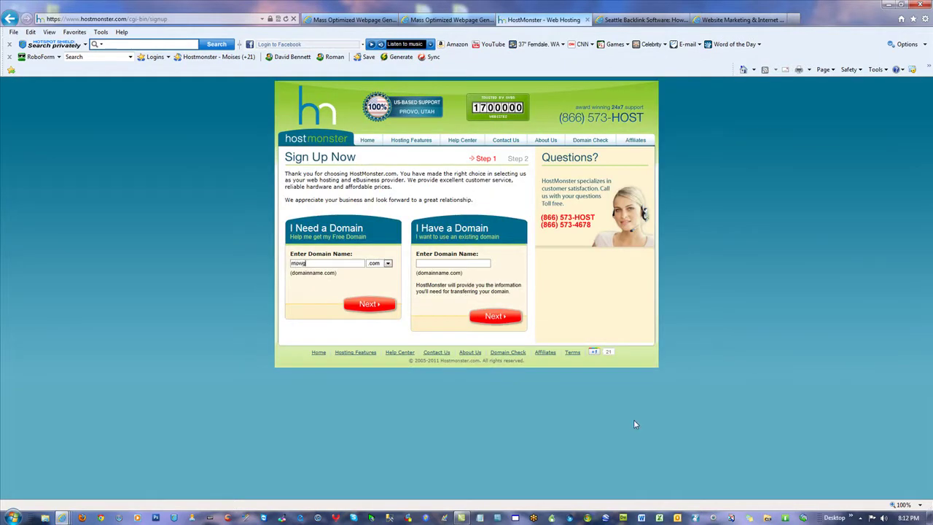
{"action": "left_click", "coordinate": [359, 307]}
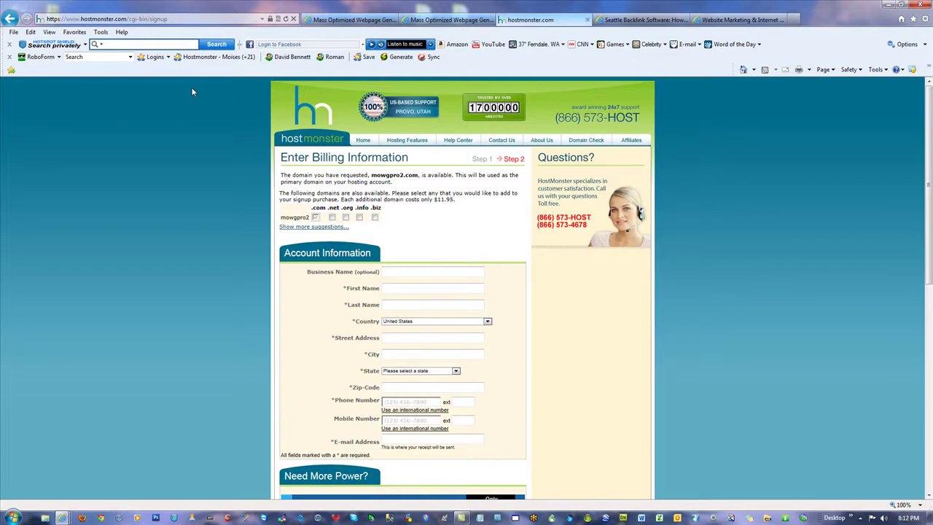
Step: Autofill the Step 2 account information form with saved identity details
{"action": "left_click", "coordinate": [291, 58]}
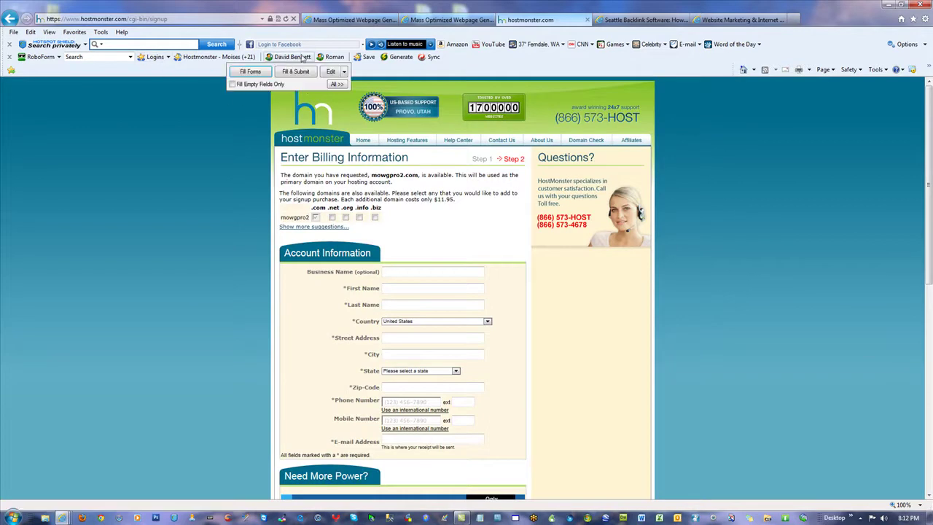
{"action": "left_click", "coordinate": [250, 71]}
{"action": "scroll", "coordinate": [720, 244], "scroll_direction": "down", "scroll_amount": 3}
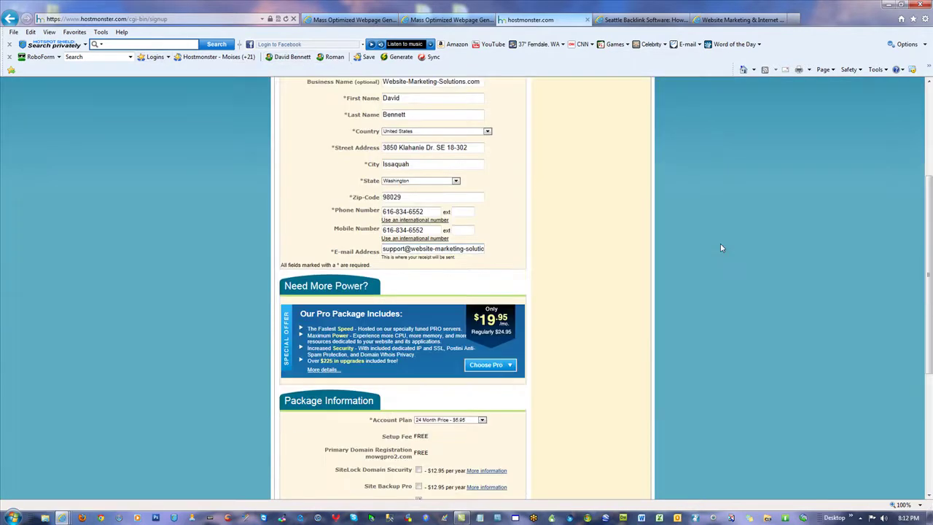
{"action": "scroll", "coordinate": [720, 247], "scroll_direction": "down", "scroll_amount": 3}
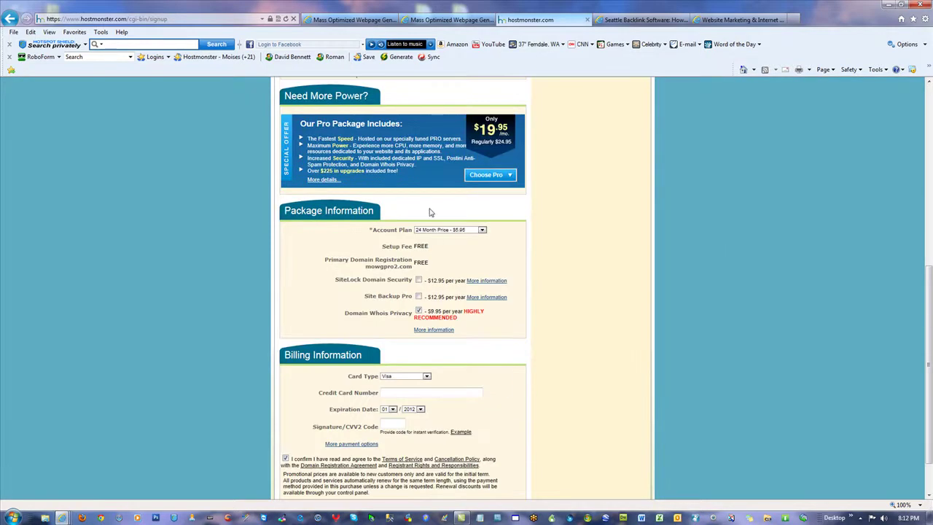
Step: Choose the 12 Month $6.95 plan, turn off Domain Whois Privacy and select Master Card
{"action": "left_click", "coordinate": [482, 232]}
{"action": "left_click", "coordinate": [441, 243]}
{"action": "left_click", "coordinate": [418, 310]}
{"action": "scroll", "coordinate": [758, 358], "scroll_direction": "down", "scroll_amount": 1}
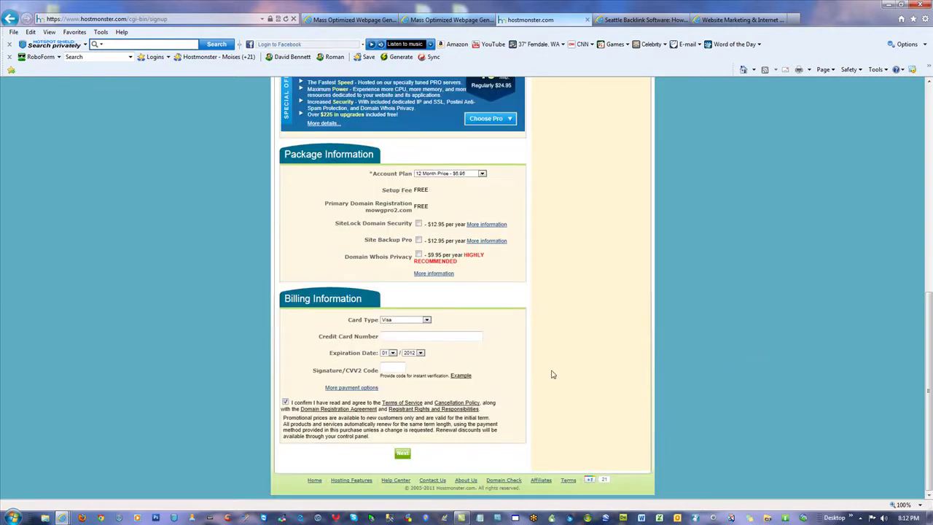
{"action": "left_click", "coordinate": [426, 320]}
{"action": "left_click", "coordinate": [412, 333]}
{"action": "scroll", "coordinate": [805, 326], "scroll_direction": "up", "scroll_amount": 7}
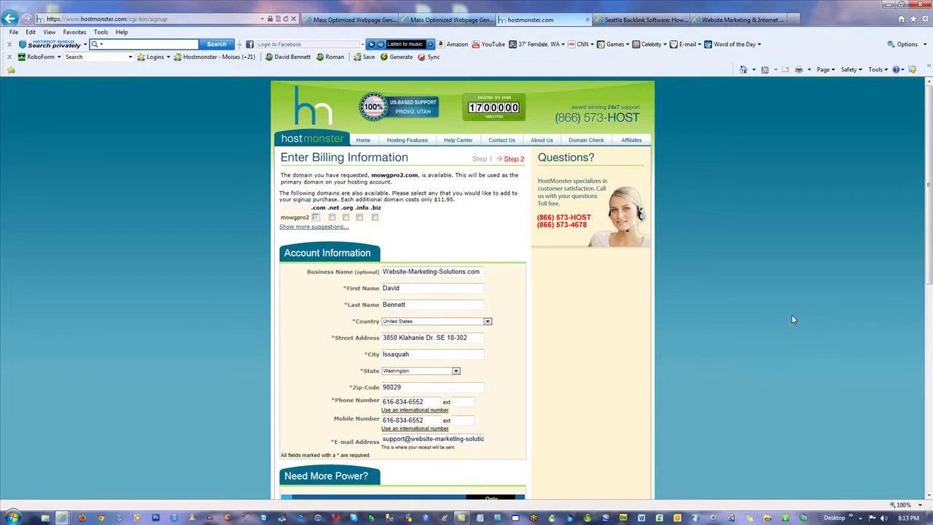
Step: In 3D-FTP's Site Manager, collapse the other site entries and open MOWGPRO for editing
{"action": "left_click", "coordinate": [426, 517]}
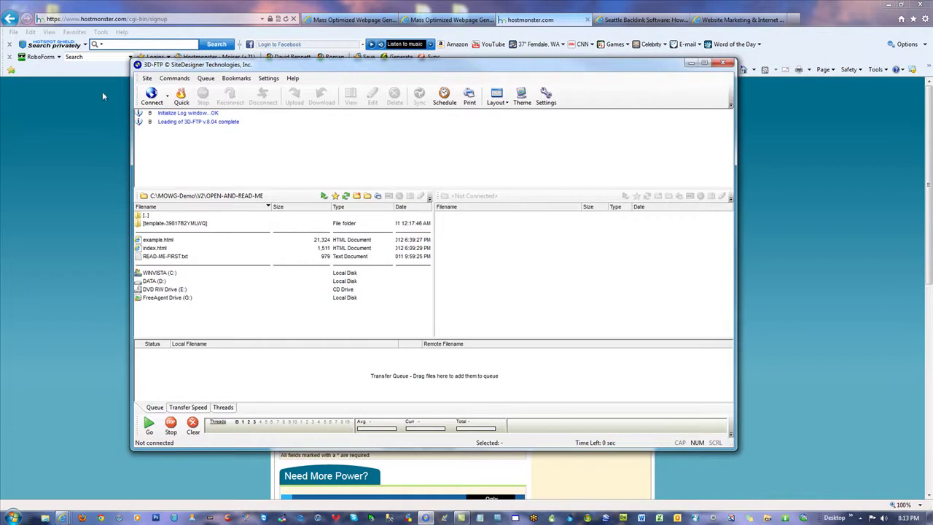
{"action": "left_click", "coordinate": [152, 95]}
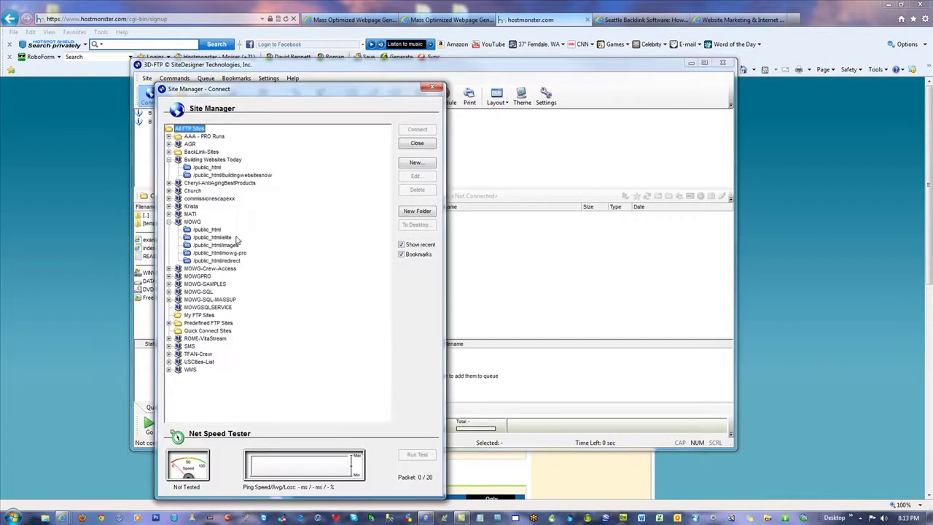
{"action": "left_click", "coordinate": [169, 160]}
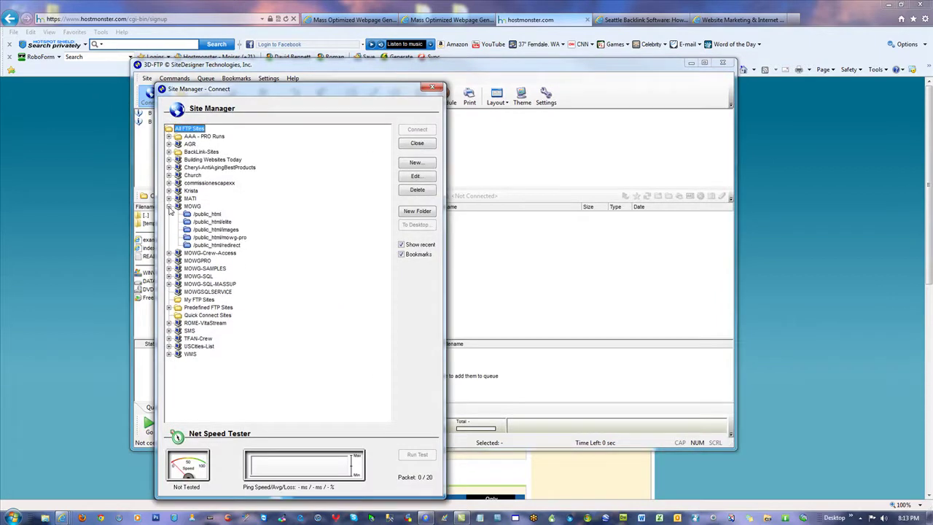
{"action": "left_click", "coordinate": [169, 206]}
{"action": "left_click", "coordinate": [198, 221]}
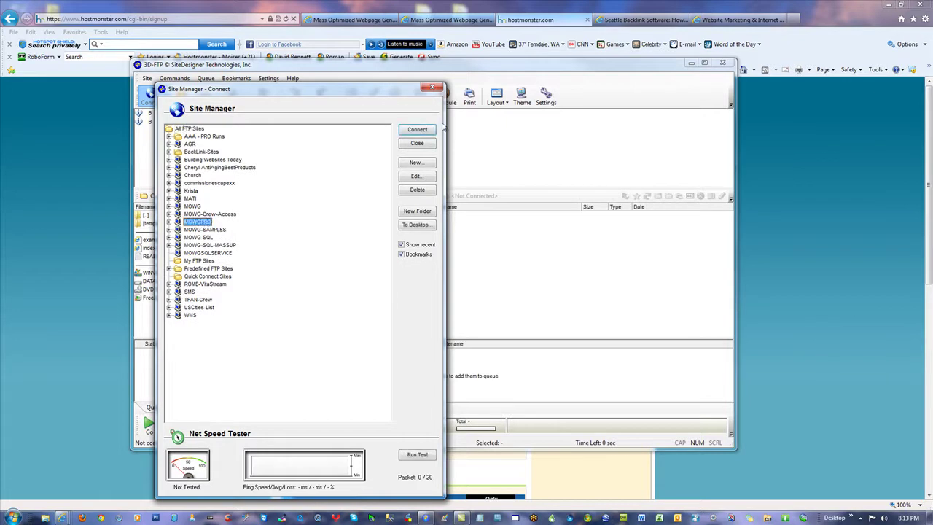
{"action": "left_click", "coordinate": [416, 176]}
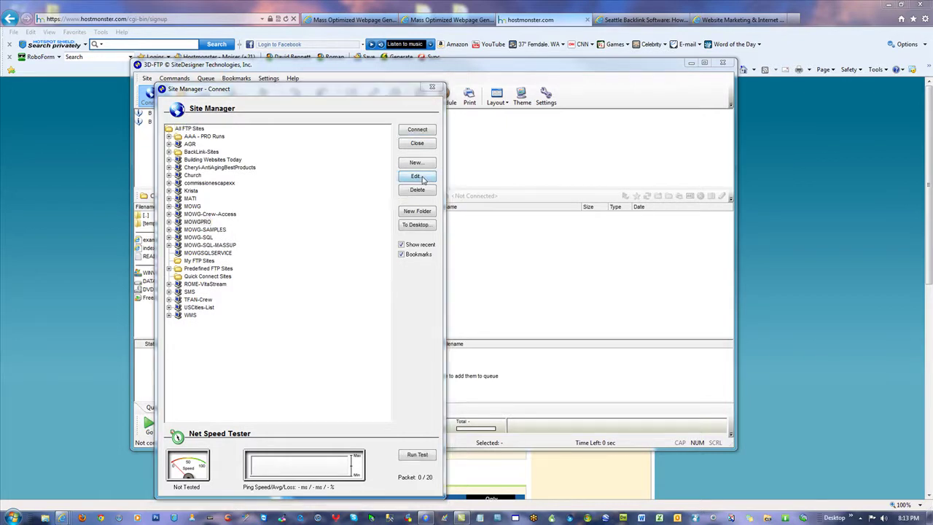
{"action": "double_click", "coordinate": [298, 179]}
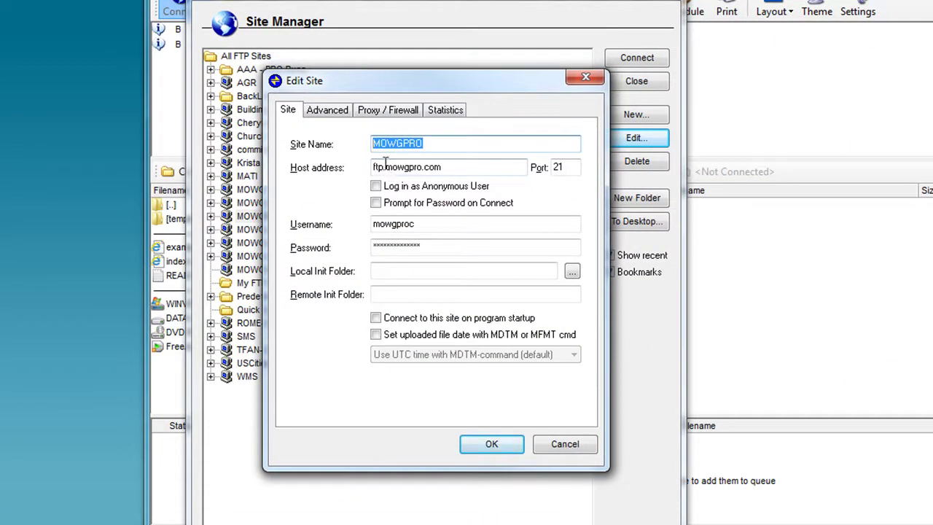
{"action": "left_click", "coordinate": [385, 167]}
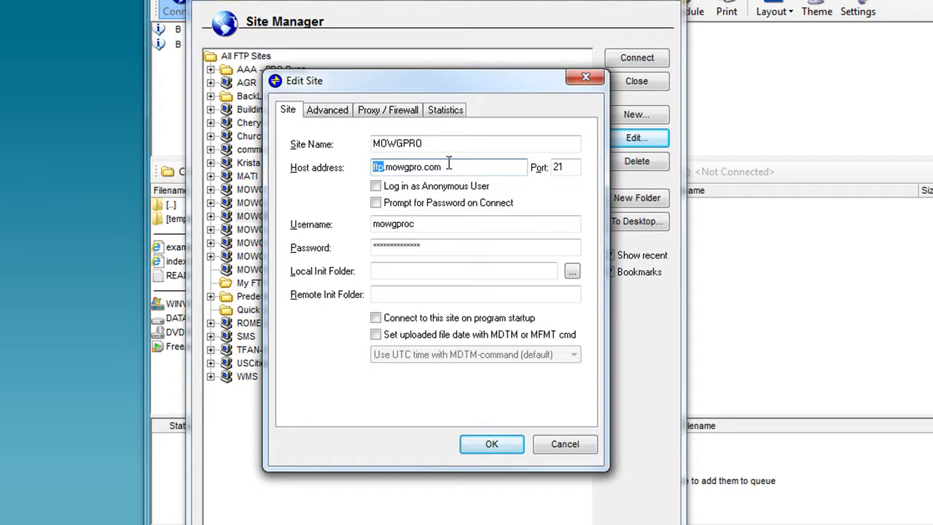
{"action": "left_click_drag", "start_coordinate": [448, 167], "coordinate": [319, 161]}
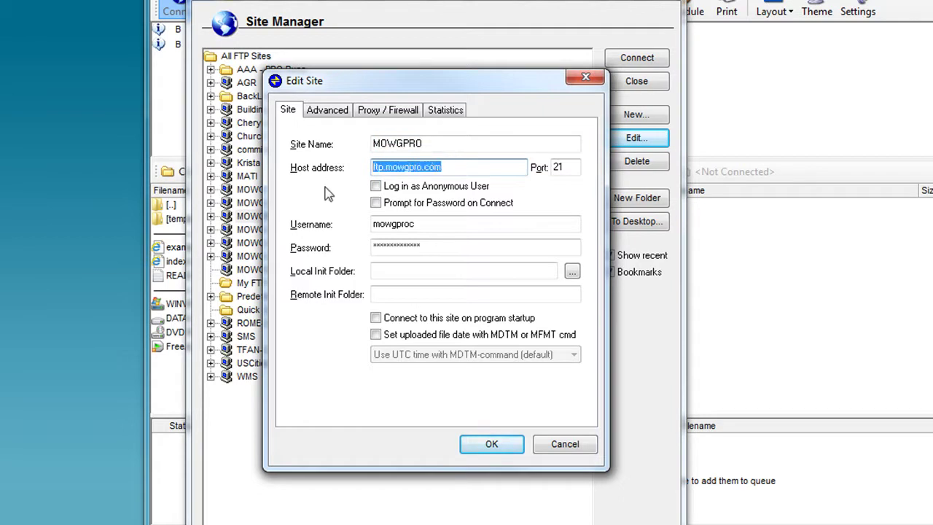
{"action": "left_click", "coordinate": [375, 187]}
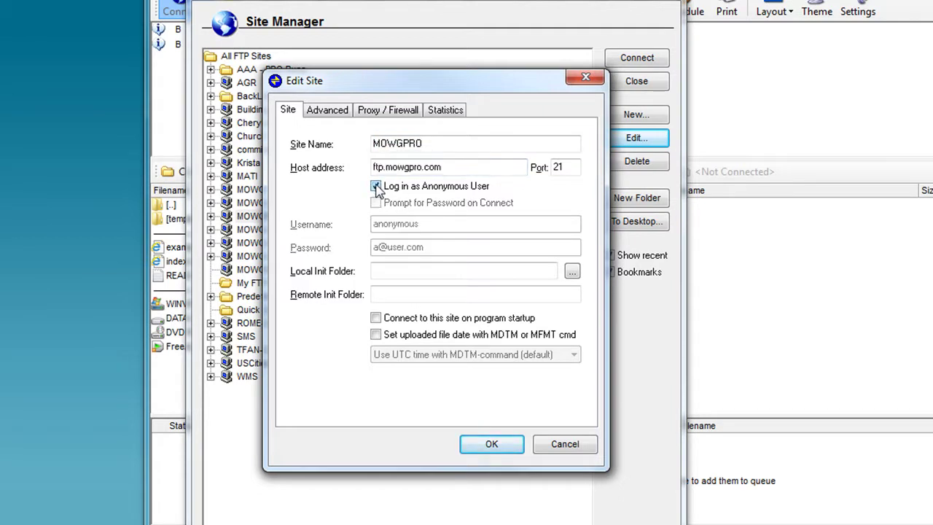
{"action": "left_click", "coordinate": [376, 186]}
{"action": "left_click", "coordinate": [440, 224]}
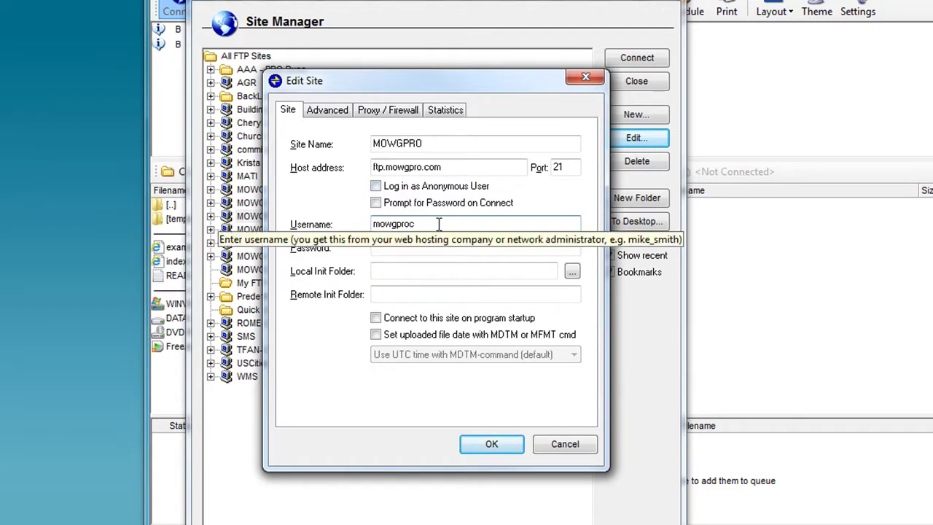
{"action": "double_click", "coordinate": [434, 226]}
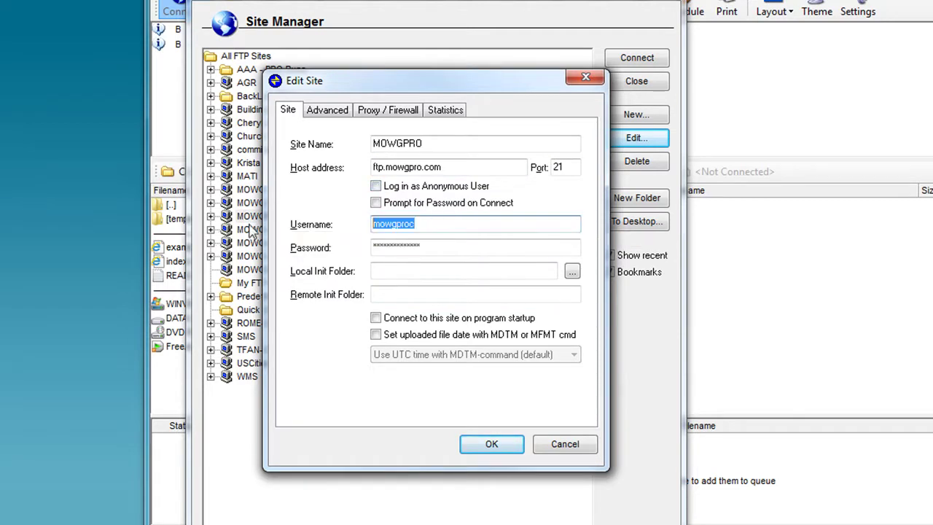
{"action": "double_click", "coordinate": [450, 248]}
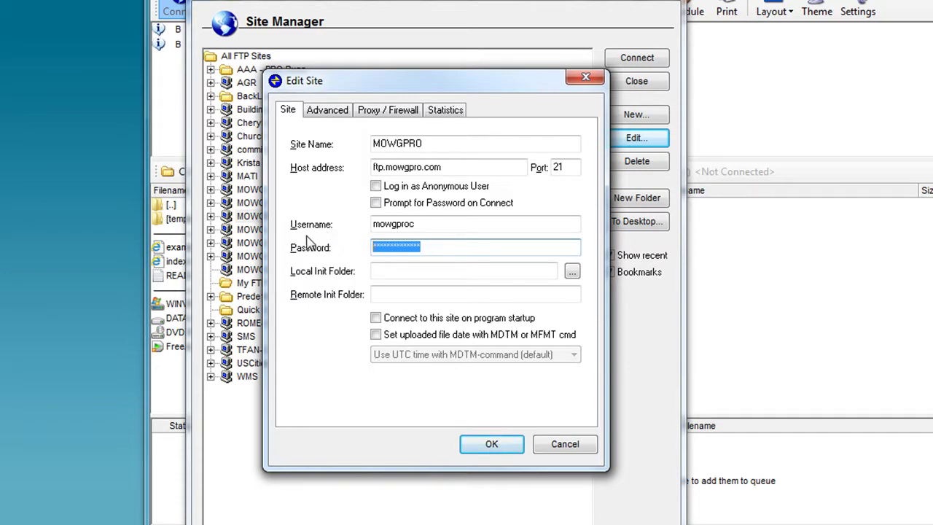
Step: Accept the MOWGPRO settings, connect, open the server's public_html folder and refresh its listing
{"action": "left_click", "coordinate": [490, 442]}
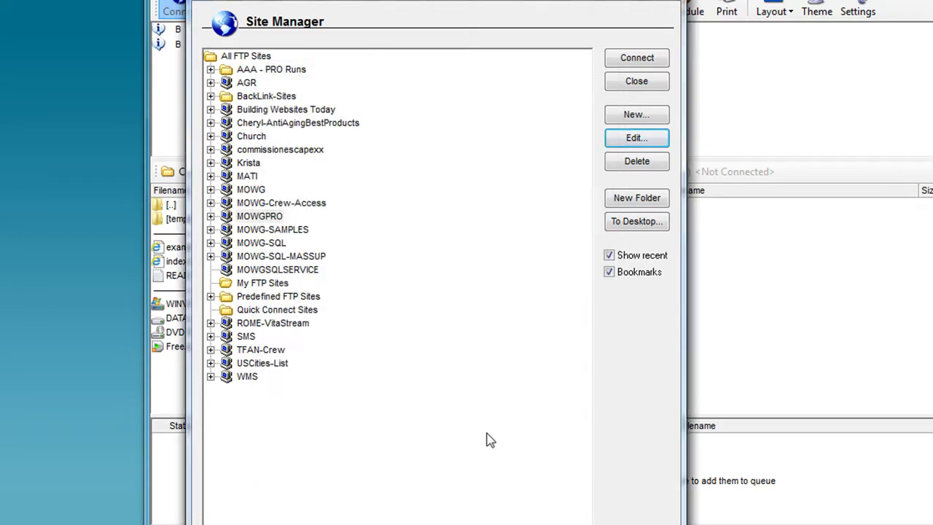
{"action": "double_click", "coordinate": [261, 216]}
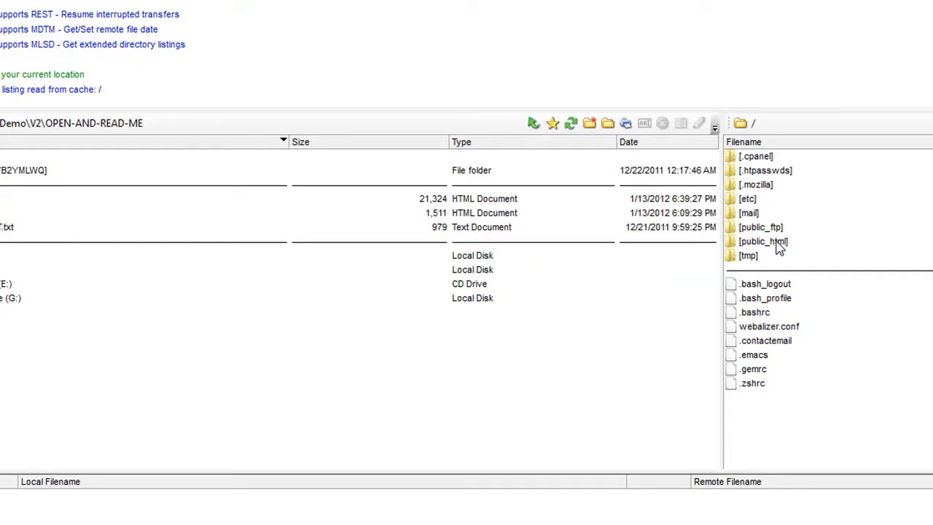
{"action": "double_click", "coordinate": [779, 241]}
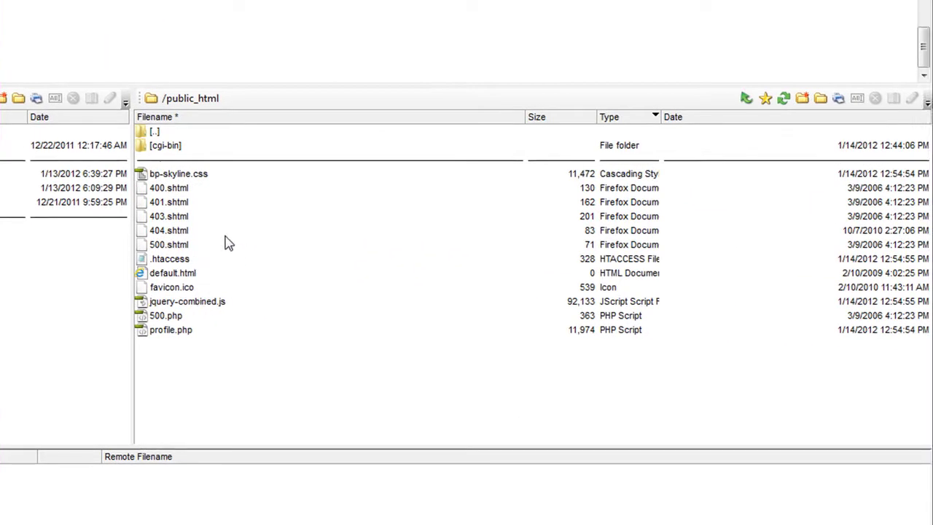
{"action": "left_click", "coordinate": [783, 99]}
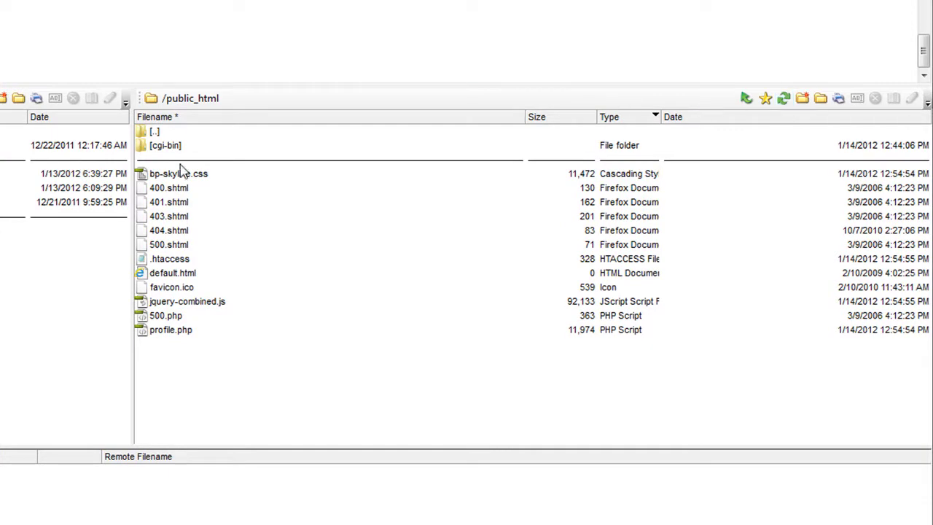
{"action": "left_click", "coordinate": [788, 103]}
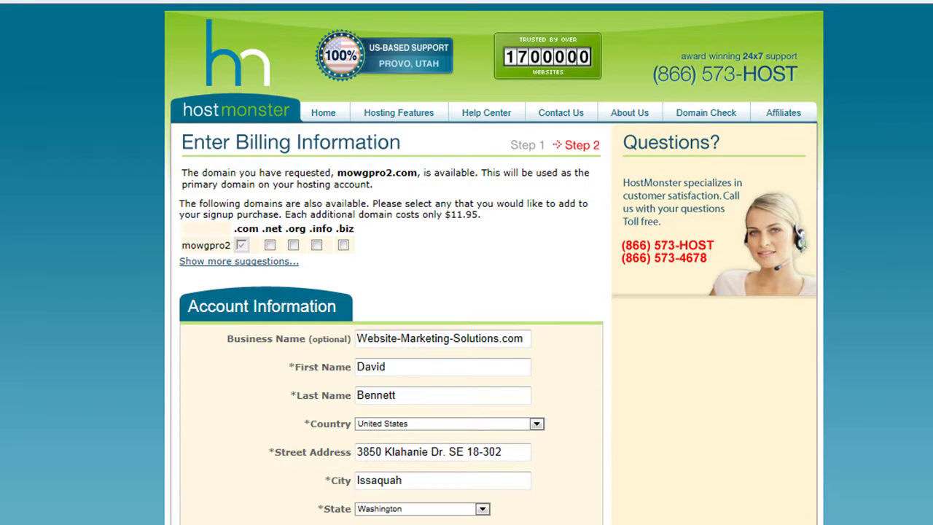
Step: Leave the unfinished HostMonster order and log into the account manager with the saved password
{"action": "left_click", "coordinate": [220, 113]}
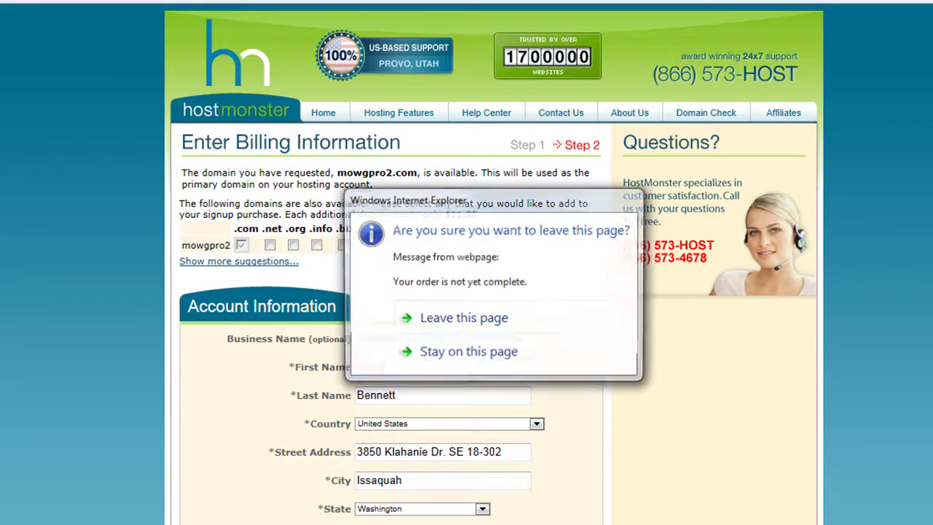
{"action": "left_click", "coordinate": [471, 321]}
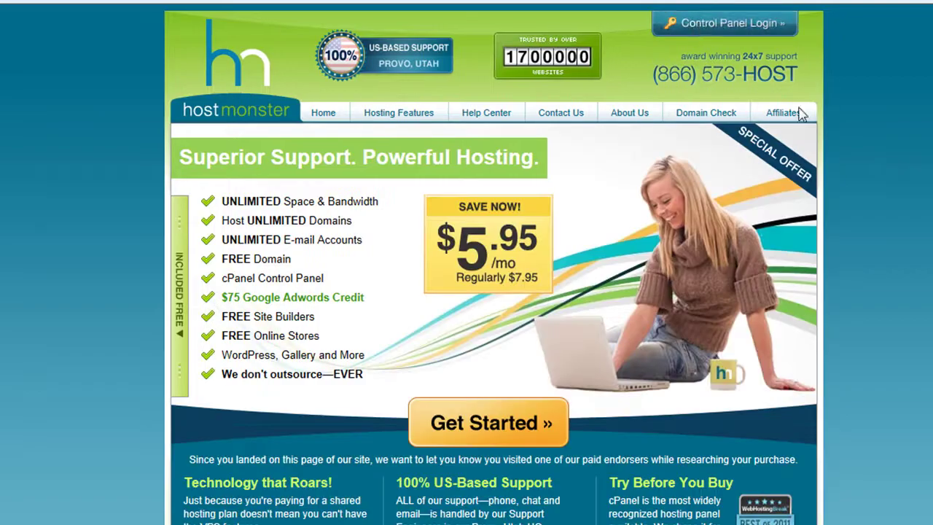
{"action": "key", "text": "alt+Left"}
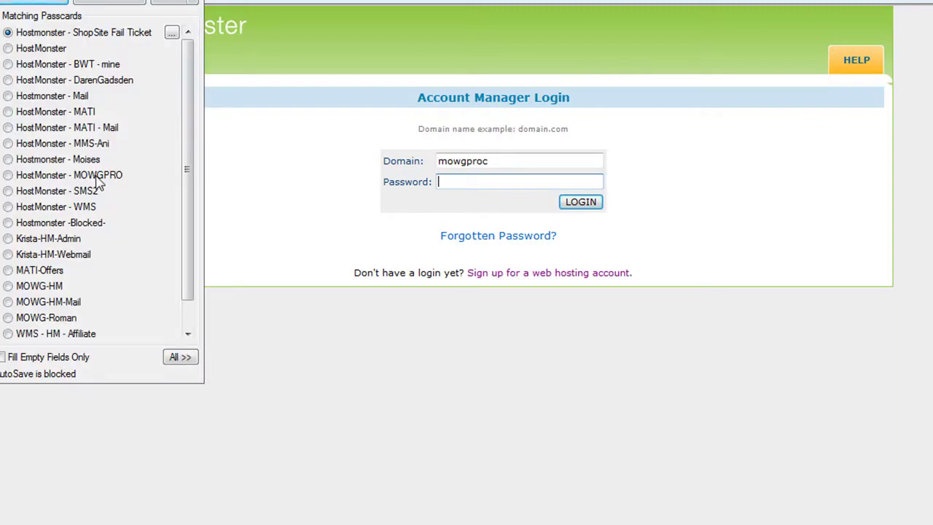
{"action": "left_click", "coordinate": [98, 181]}
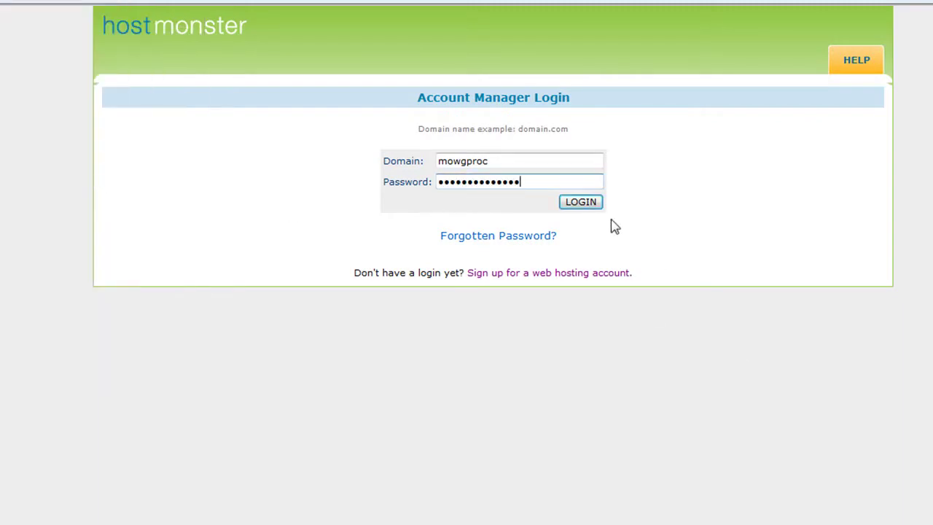
{"action": "left_click", "coordinate": [581, 202]}
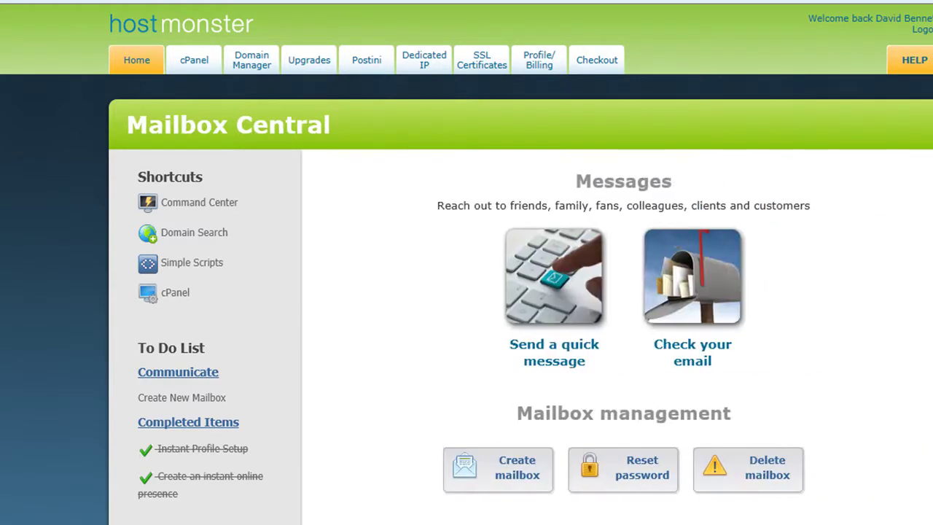
Step: Open the Domain Manager tab to see mowg-pro.com unassigned and mowgpro.com as primary
{"action": "left_click", "coordinate": [248, 66]}
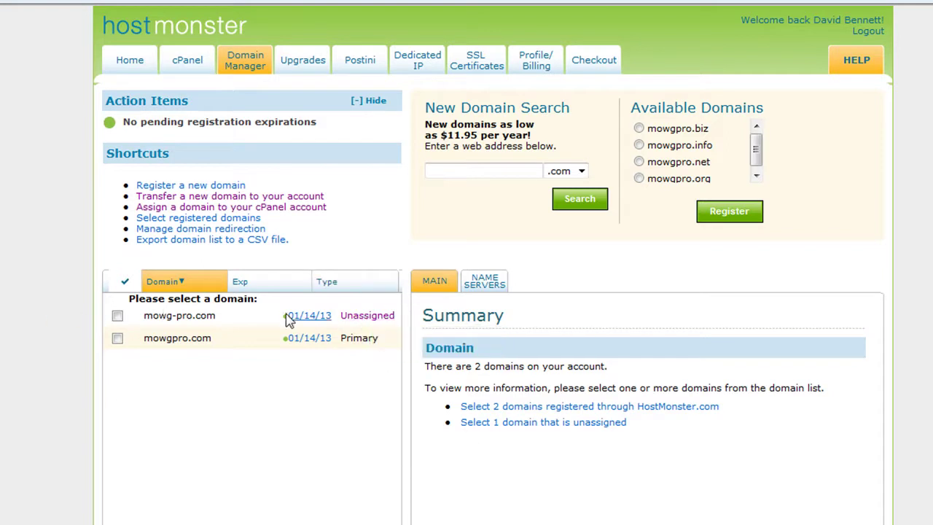
Step: Choose mowg-pro.com as the unassigned domain to assign as an addon
{"action": "left_click", "coordinate": [368, 318]}
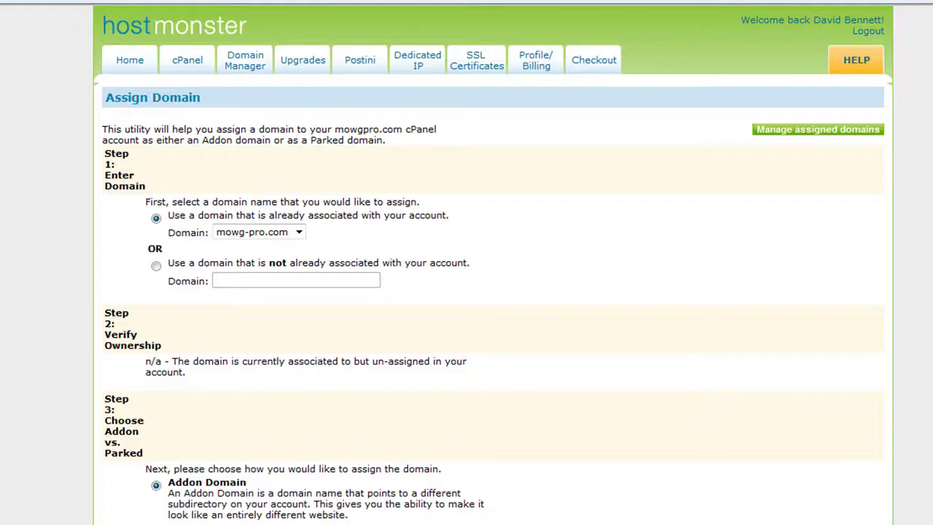
{"action": "left_click", "coordinate": [299, 234]}
{"action": "left_click", "coordinate": [301, 243]}
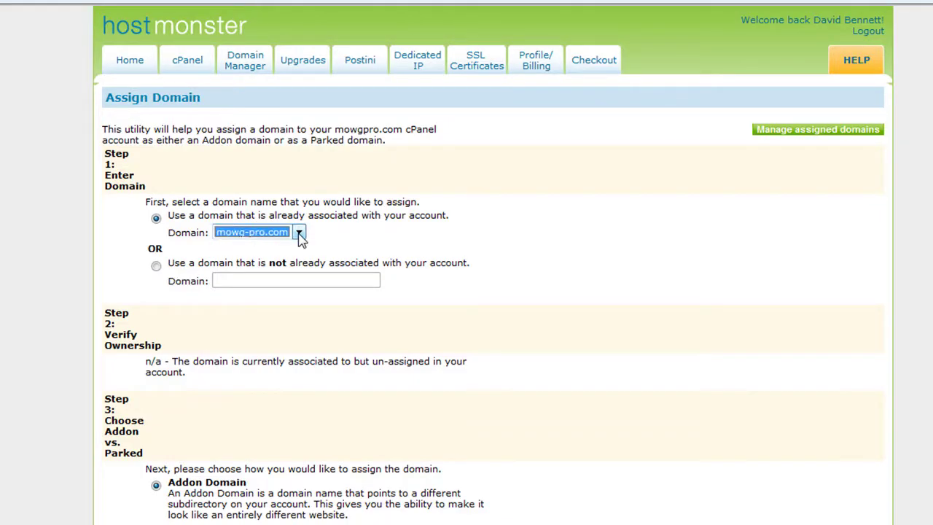
{"action": "left_click", "coordinate": [583, 239]}
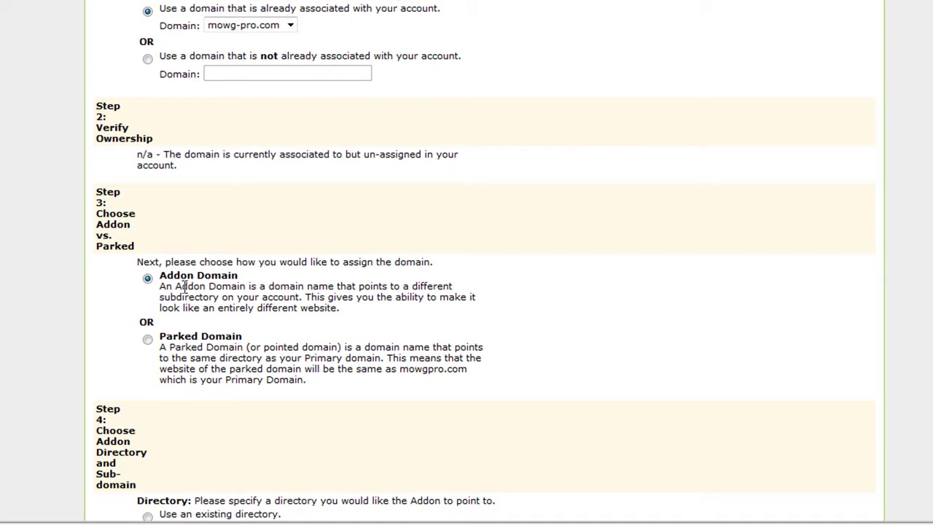
Step: Set the new directory to public_html/mowg-pro and submit with Add Domain
{"action": "scroll", "coordinate": [552, 250], "scroll_direction": "down", "scroll_amount": 3}
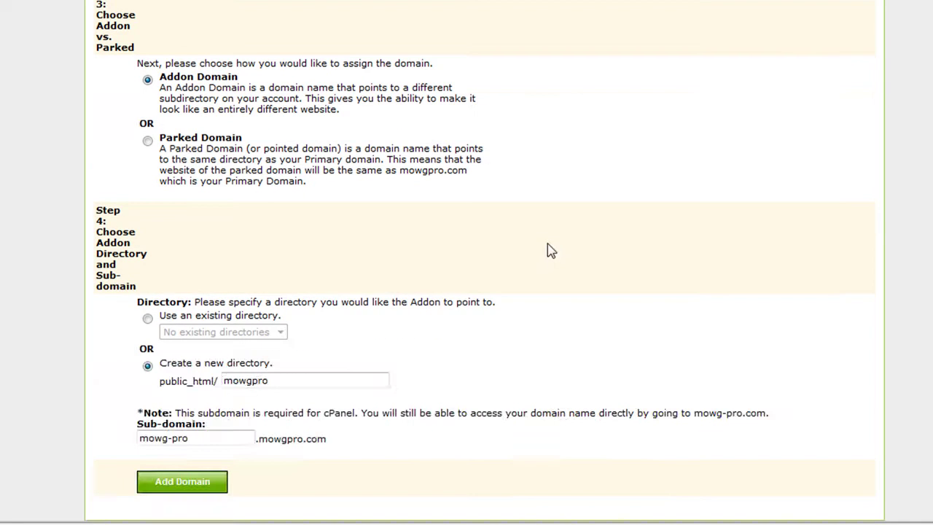
{"action": "left_click", "coordinate": [245, 381]}
{"action": "type", "text": "-pro"}
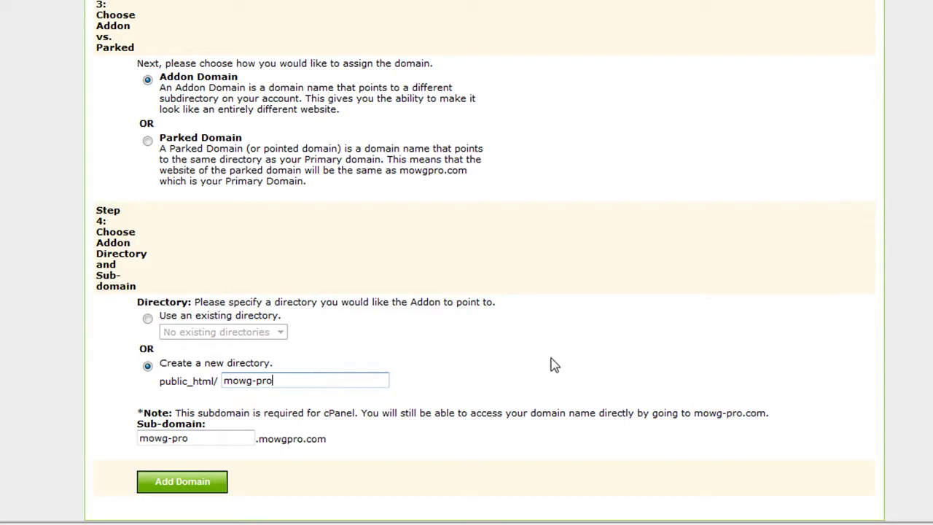
{"action": "type", "text": ".com"}
{"action": "left_click", "coordinate": [195, 485]}
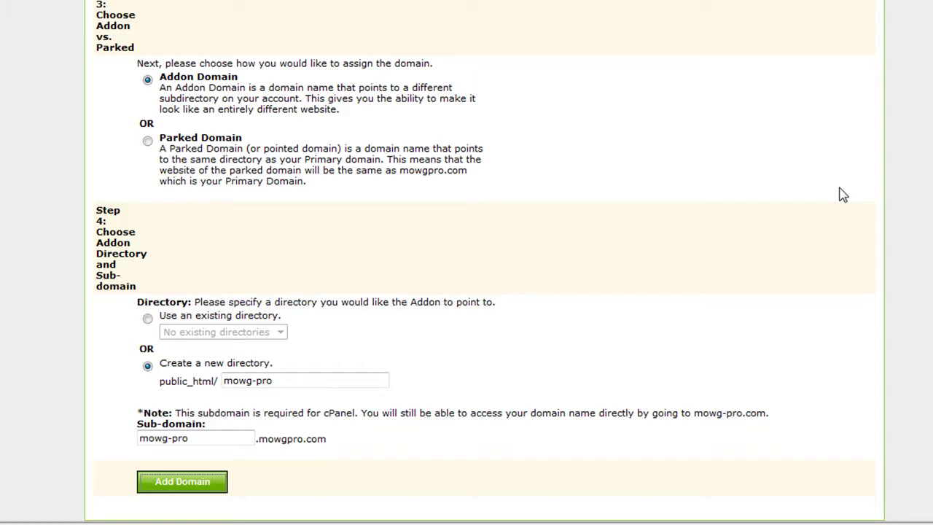
{"action": "scroll", "coordinate": [843, 194], "scroll_direction": "up", "scroll_amount": 3}
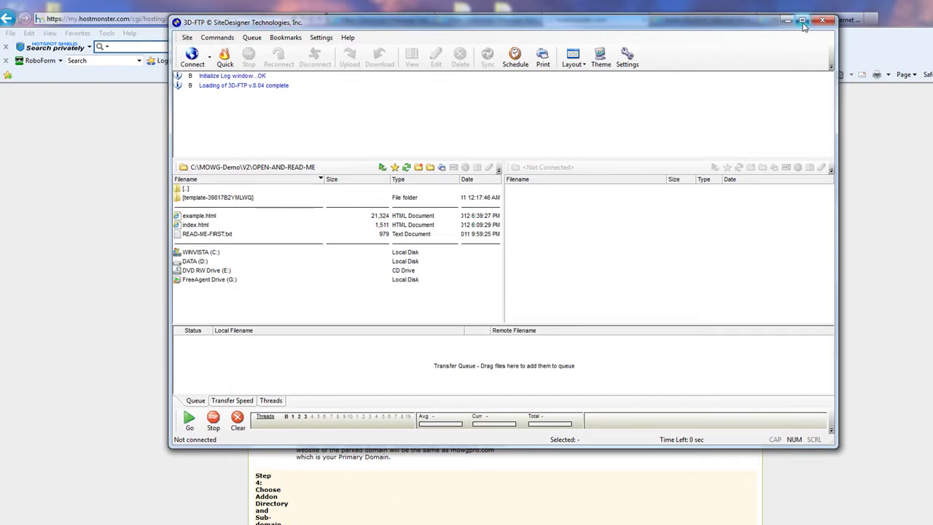
Step: Maximize 3D-FTP and connect to the saved MOWGPRO site from Site Manager
{"action": "left_click", "coordinate": [803, 22]}
{"action": "left_click", "coordinate": [11, 35]}
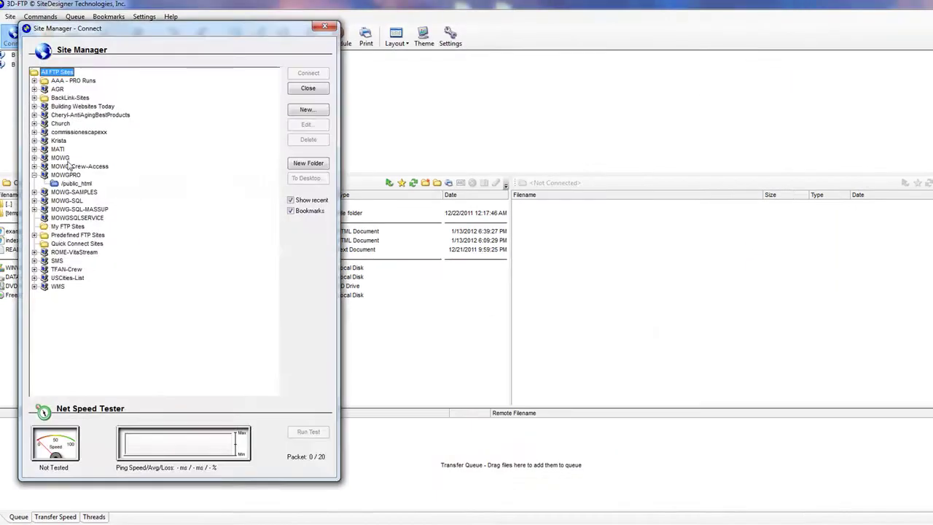
{"action": "double_click", "coordinate": [77, 184]}
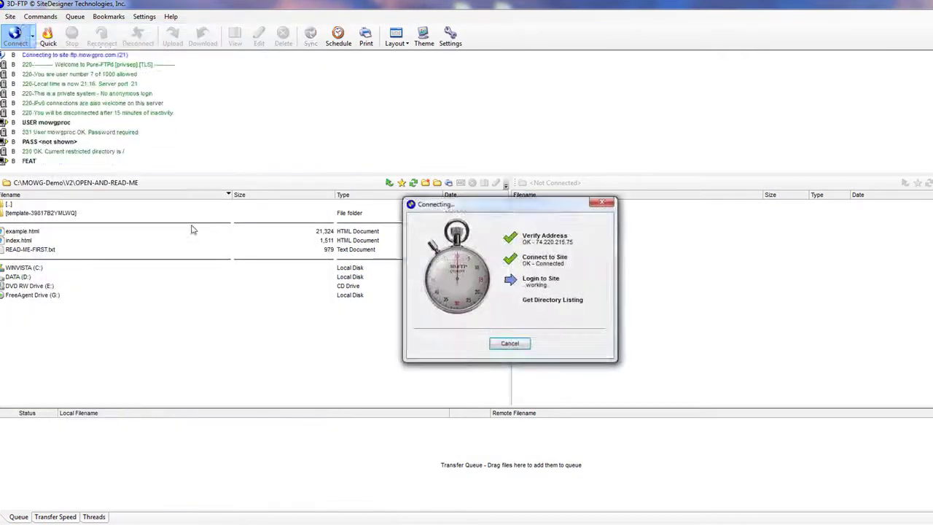
{"action": "left_click", "coordinate": [138, 36]}
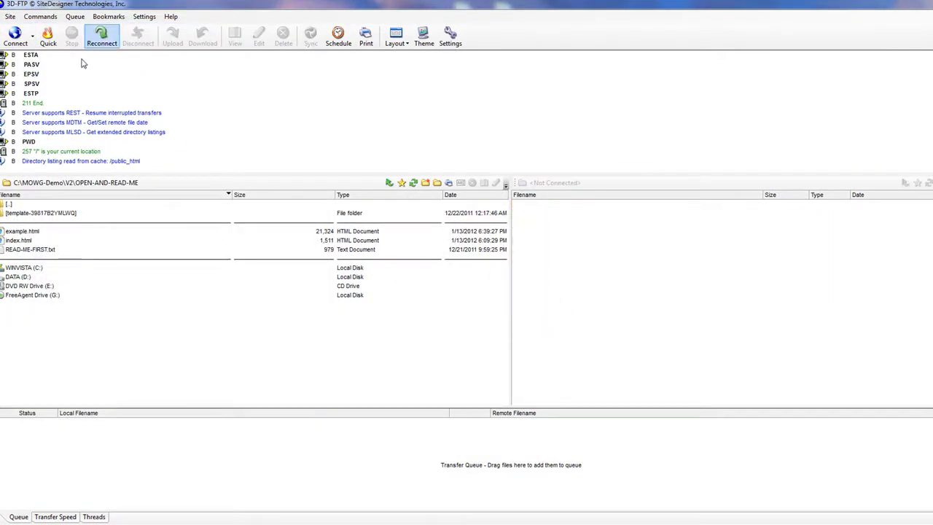
{"action": "left_click", "coordinate": [15, 35]}
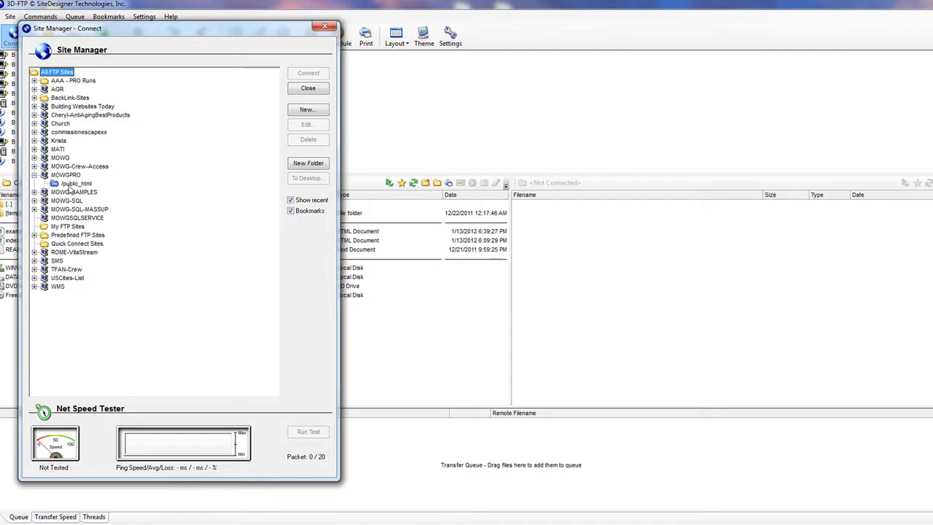
{"action": "left_click", "coordinate": [73, 183]}
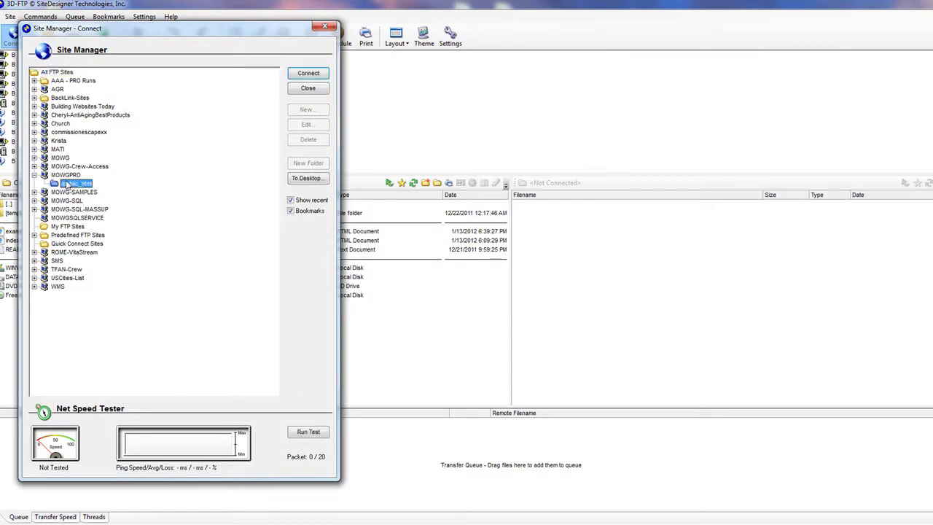
{"action": "left_click", "coordinate": [34, 175]}
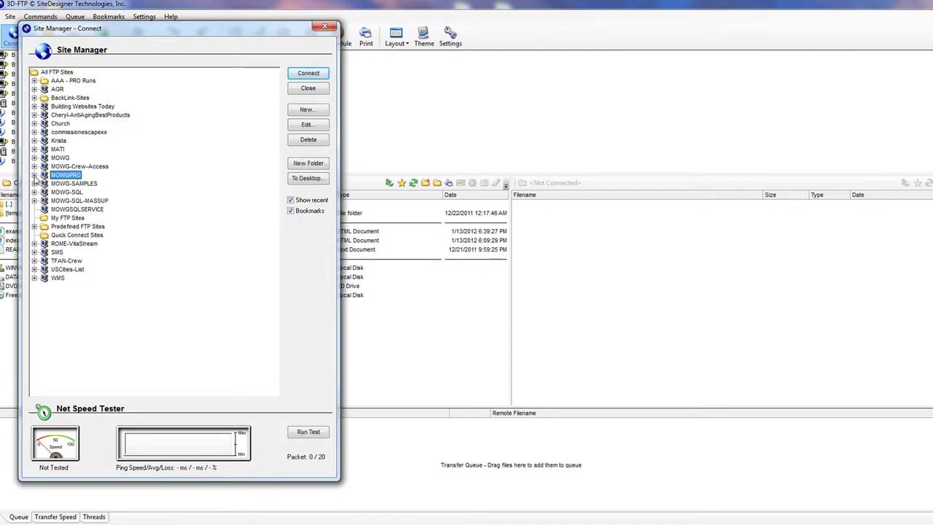
{"action": "double_click", "coordinate": [34, 180]}
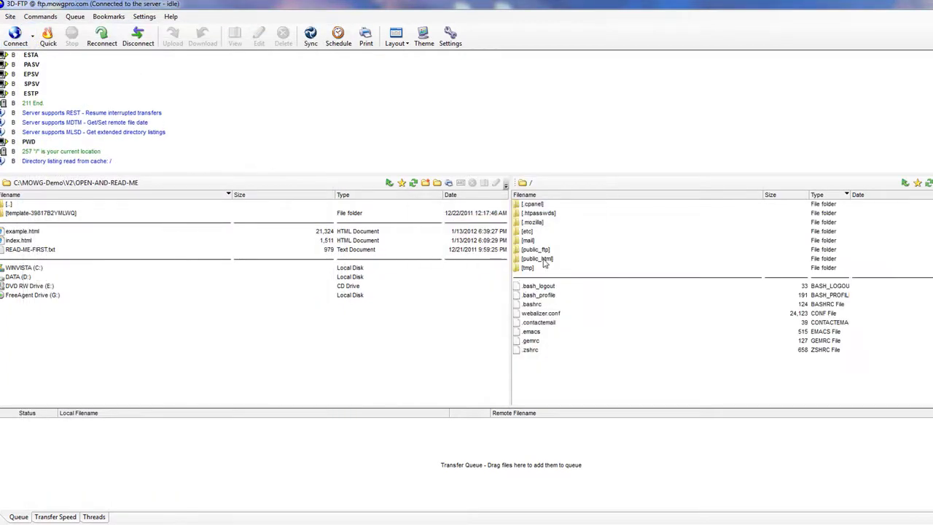
Step: Open public_html on the server, browse into the new mowg-pro folder, and return
{"action": "left_click", "coordinate": [544, 261]}
{"action": "double_click", "coordinate": [544, 260]}
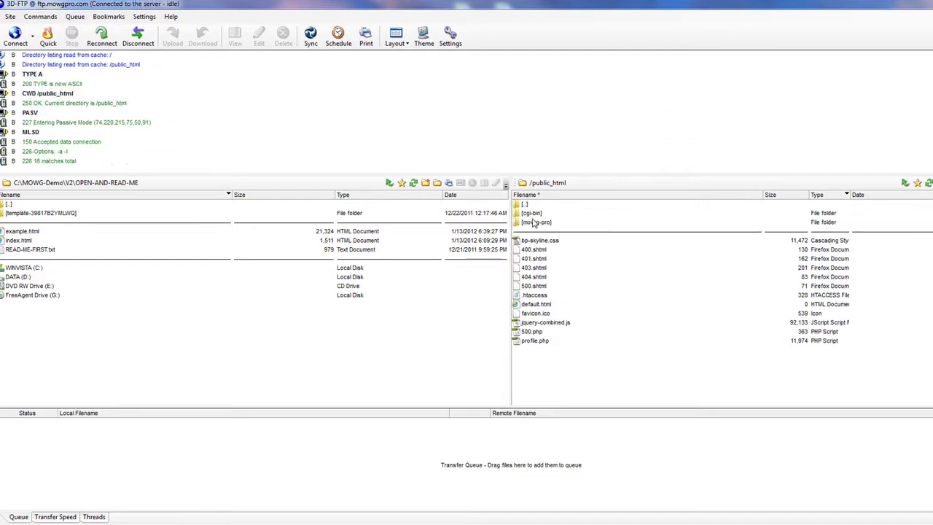
{"action": "left_click", "coordinate": [536, 222]}
{"action": "double_click", "coordinate": [536, 225]}
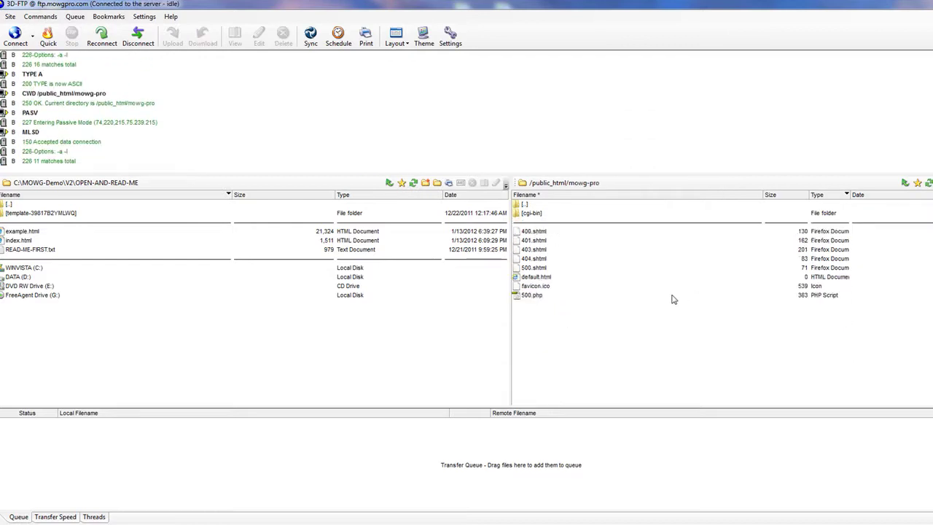
{"action": "double_click", "coordinate": [522, 207]}
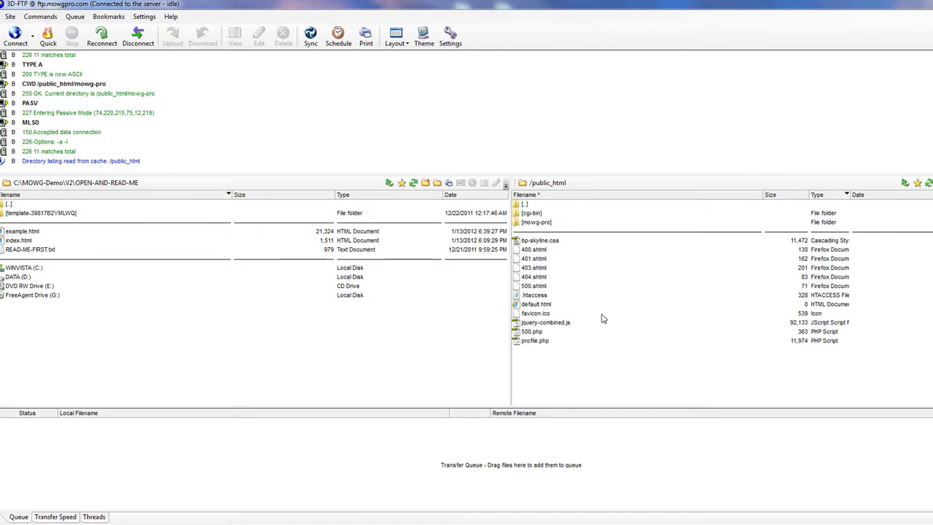
{"action": "left_click", "coordinate": [535, 224]}
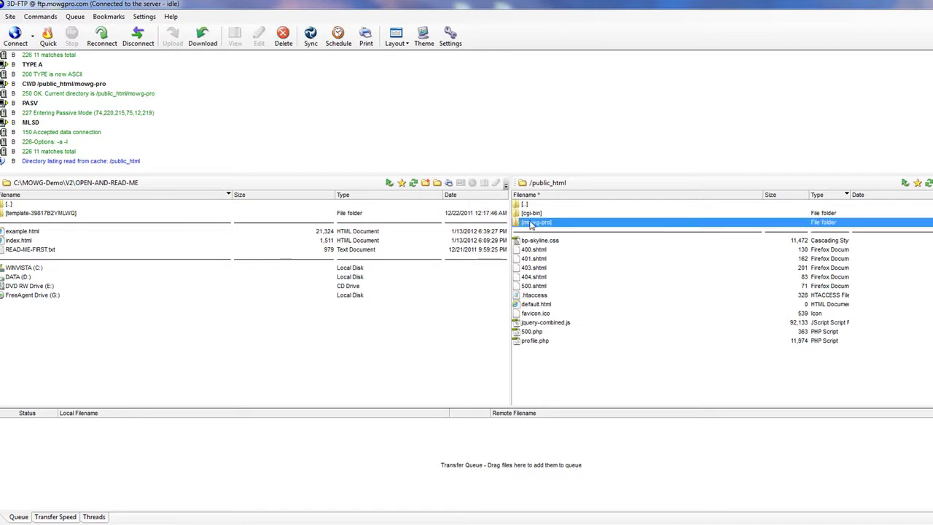
{"action": "double_click", "coordinate": [532, 223]}
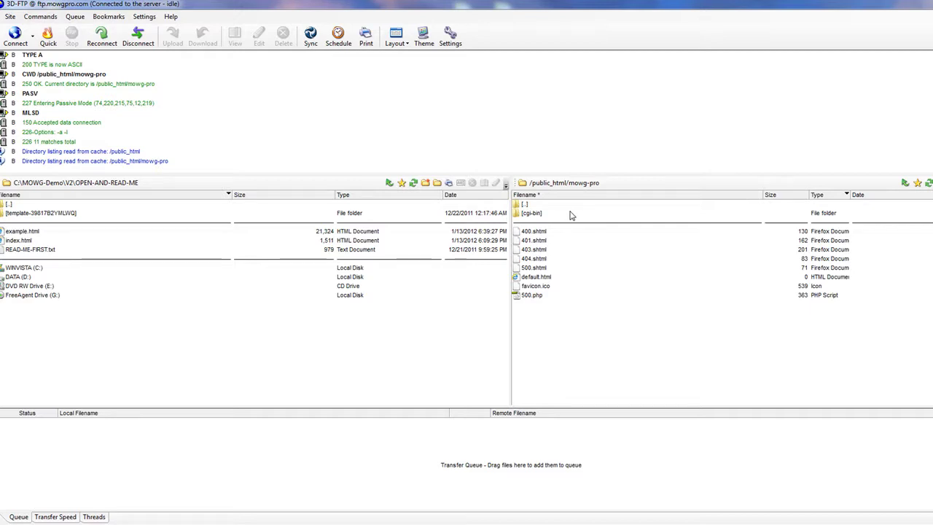
{"action": "double_click", "coordinate": [524, 205]}
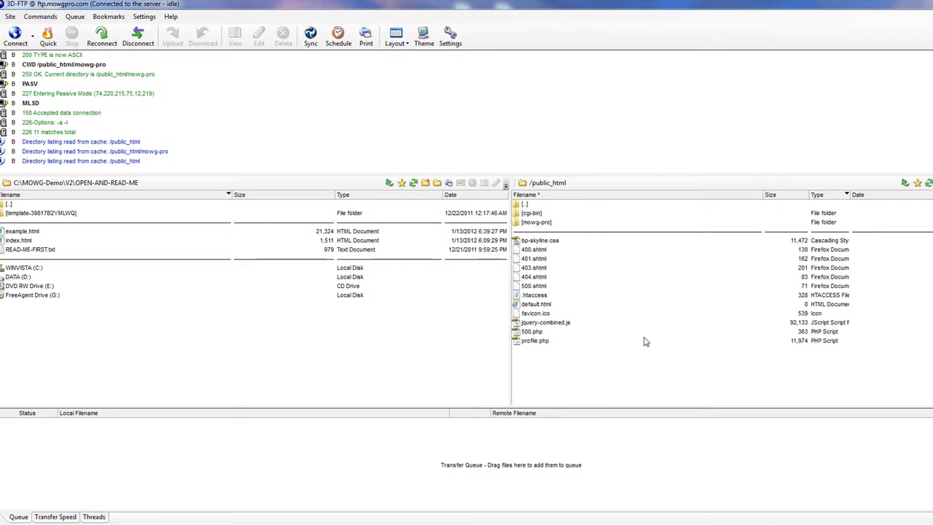
{"action": "left_click", "coordinate": [541, 223]}
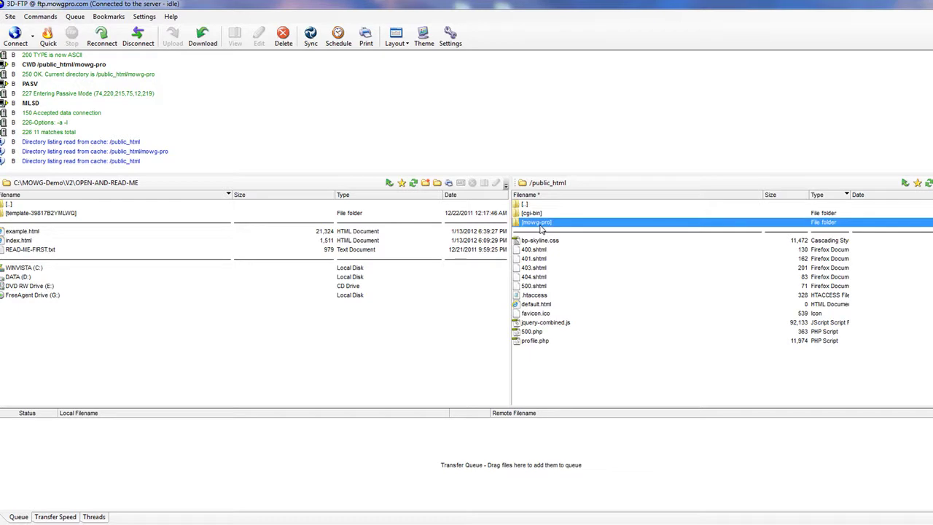
Step: Toggle the remote directory tree, then disconnect from ftp.mowgpro.com
{"action": "left_click", "coordinate": [558, 184]}
{"action": "left_click", "coordinate": [558, 185]}
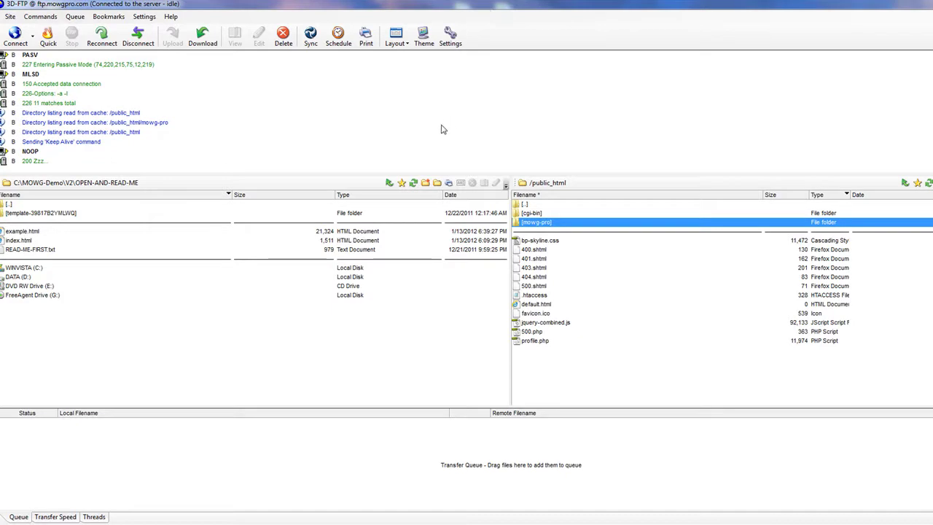
{"action": "left_click", "coordinate": [141, 42]}
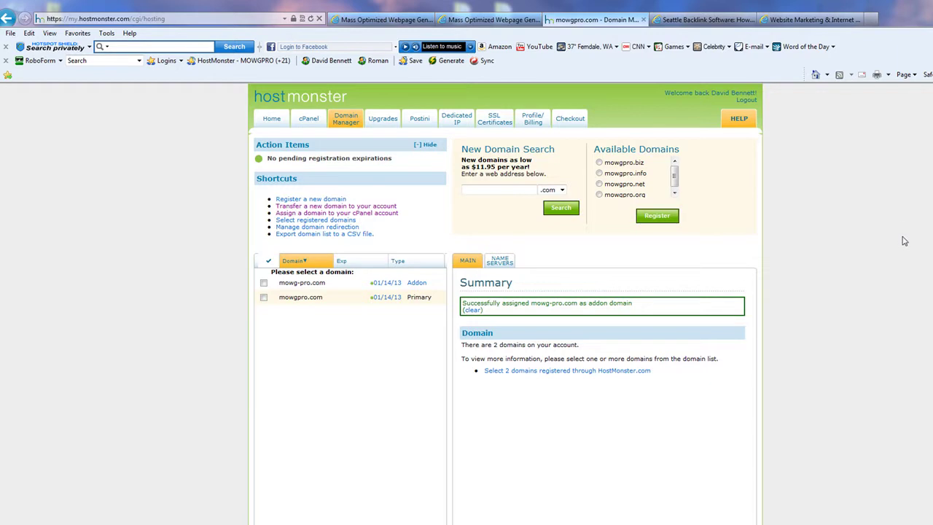
Step: Log out of HostMonster and minimize the browser to the desktop
{"action": "left_click", "coordinate": [747, 102]}
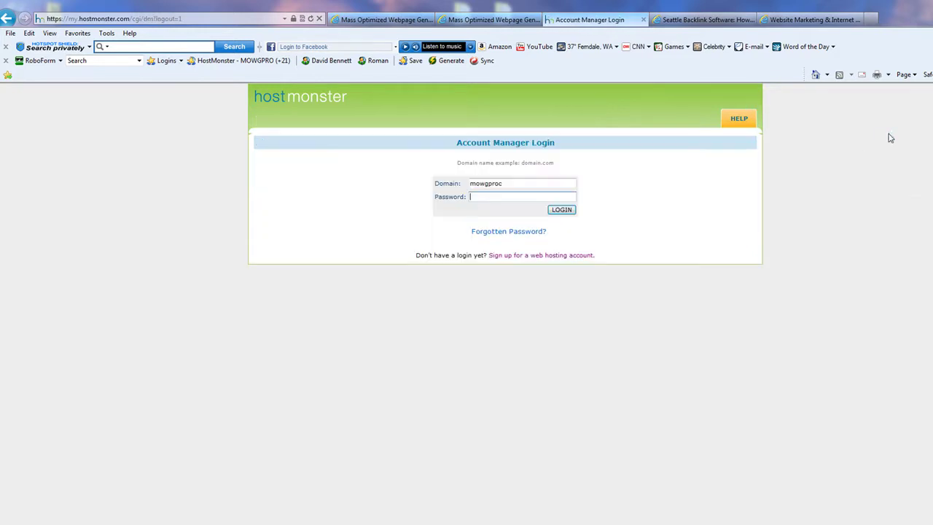
{"action": "left_click", "coordinate": [390, 18]}
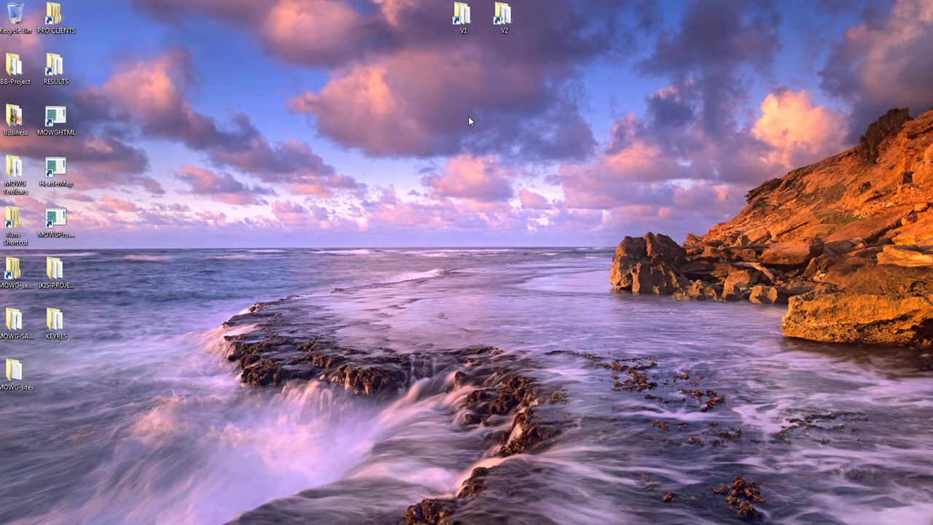
Step: Open V2 > FULL-PROFILE-STACK from the desktop and scroll through its 41 items
{"action": "left_click", "coordinate": [501, 15]}
{"action": "key", "text": "Return"}
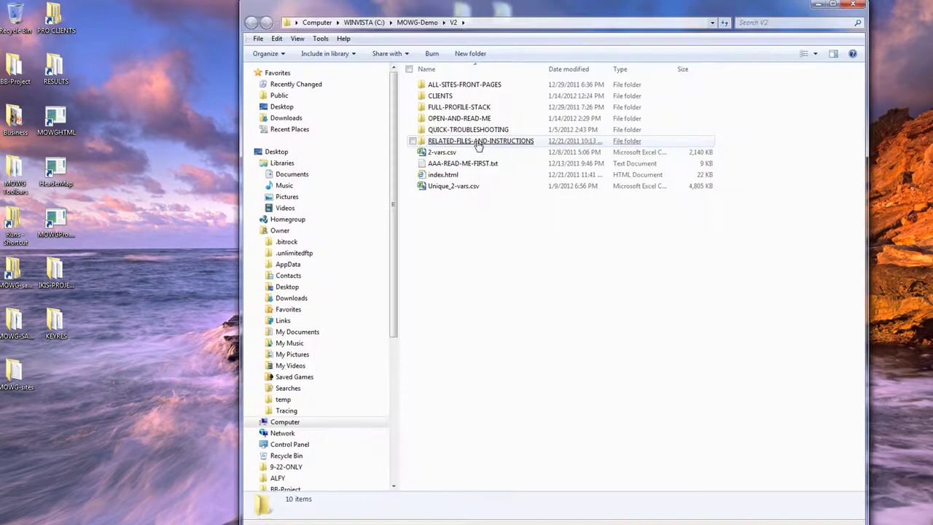
{"action": "double_click", "coordinate": [445, 109]}
{"action": "scroll", "coordinate": [487, 267], "scroll_direction": "down", "scroll_amount": 2}
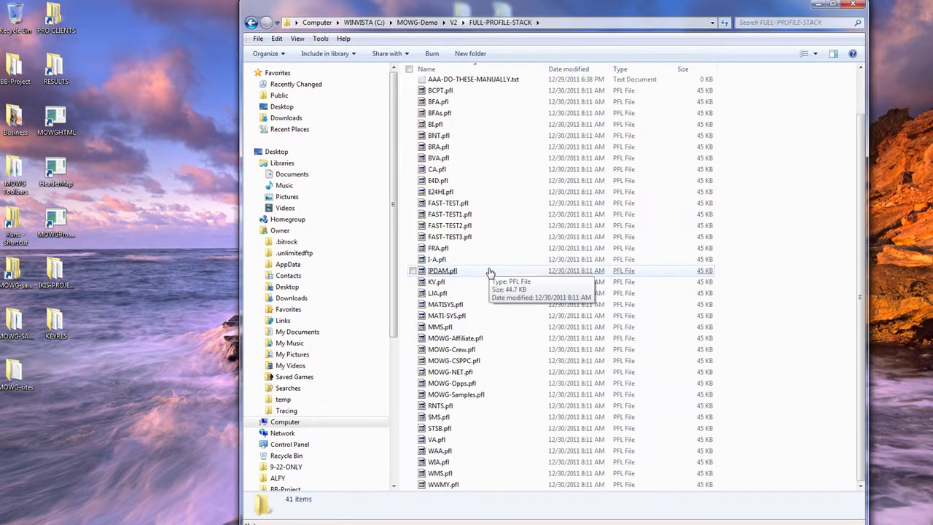
{"action": "scroll", "coordinate": [455, 386], "scroll_direction": "up", "scroll_amount": 2}
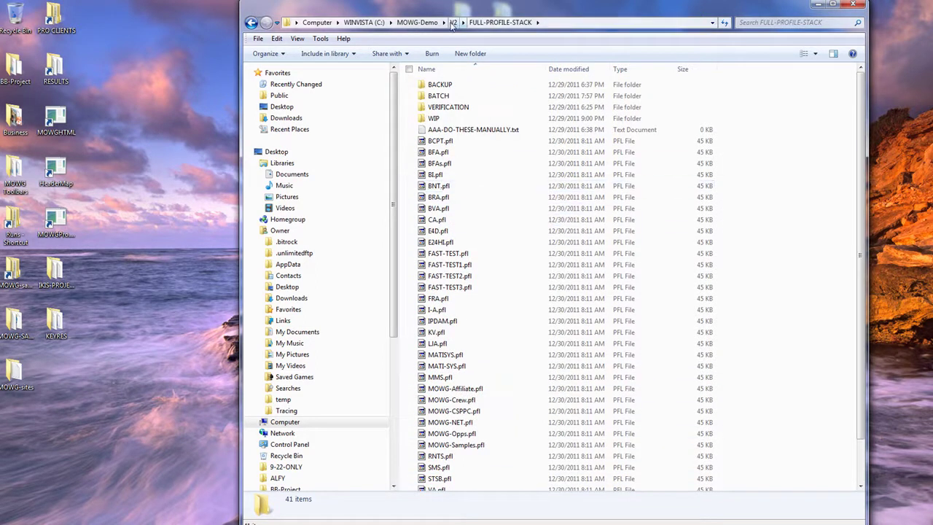
Step: Close the FULL-PROFILE-STACK Explorer window
{"action": "left_click", "coordinate": [855, 5]}
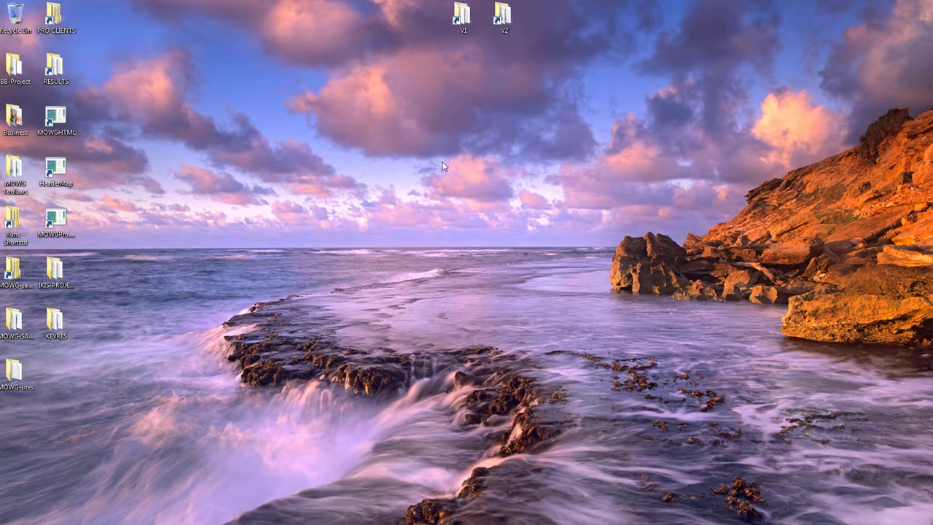